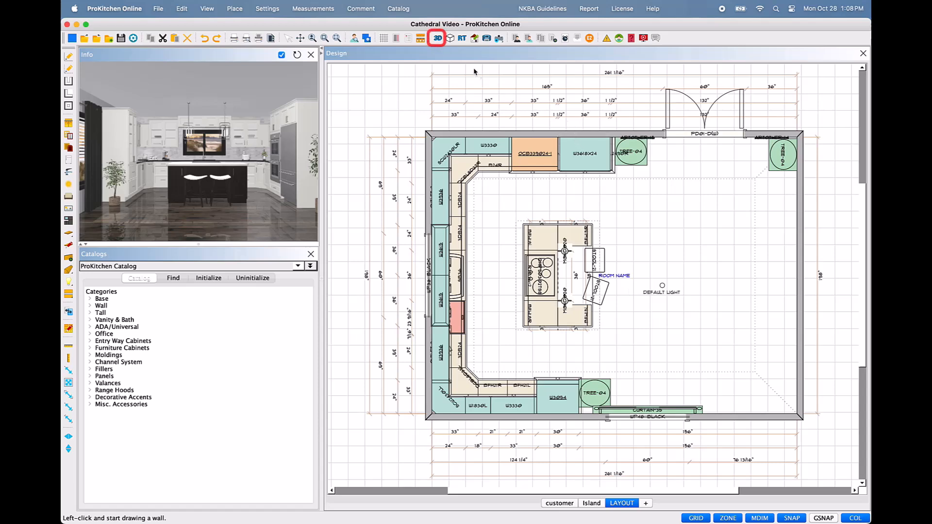
Step: Open the kitchen in full 3D with invisible walls hidden, then orbit and zoom around it
click(439, 39)
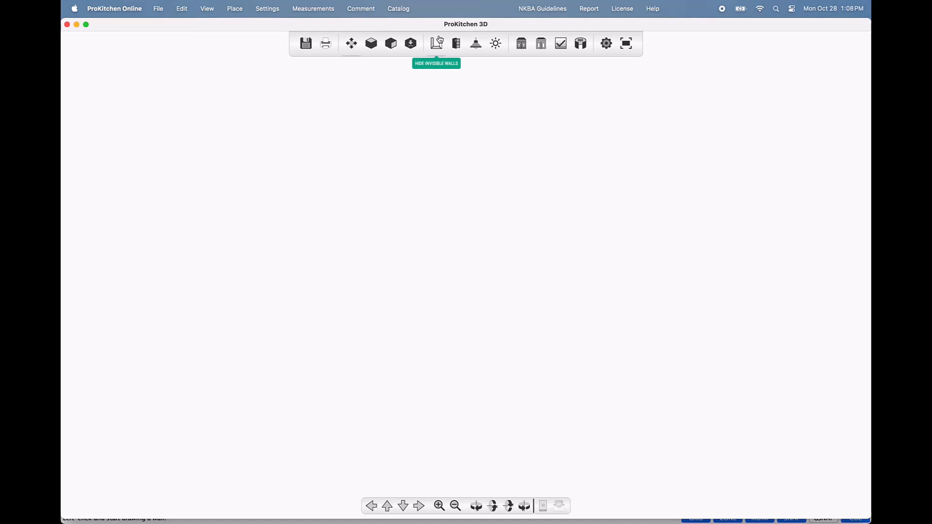
click(437, 43)
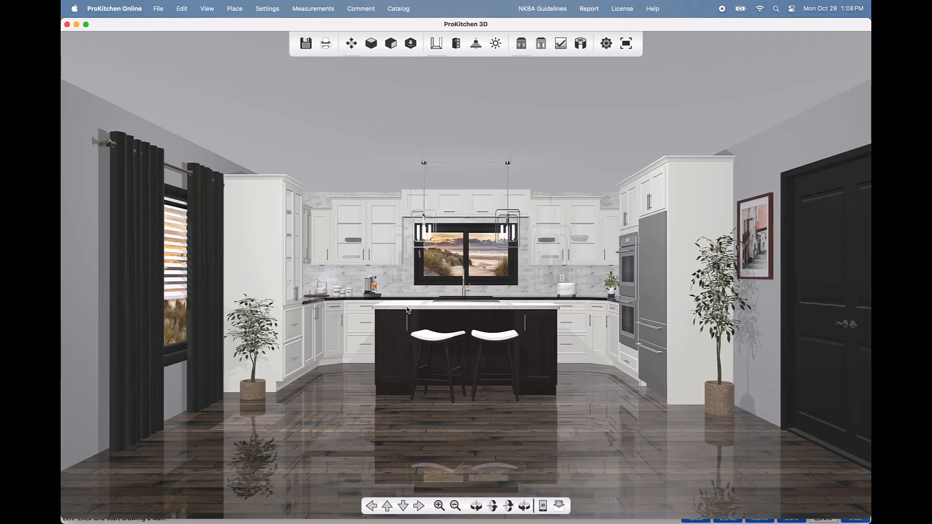
drag(409, 309, 388, 320)
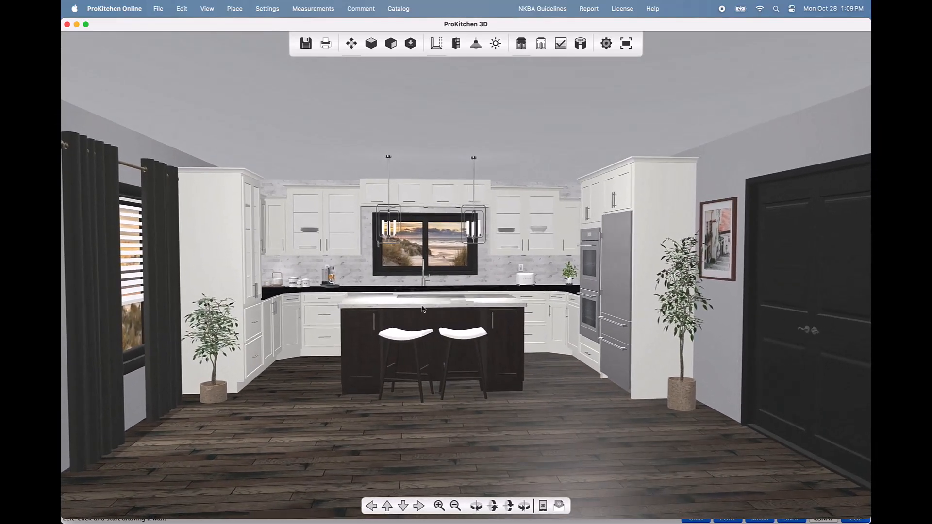
scroll(423, 309, up, 2)
scroll(423, 309, down, 4)
scroll(422, 309, up, 4)
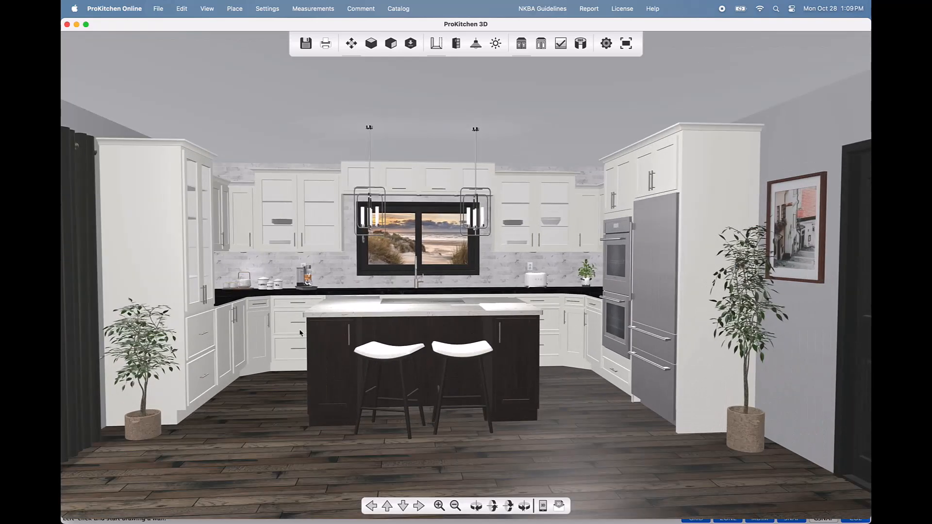
Step: Open the lower-left cabinet drawer and close it again
click(194, 339)
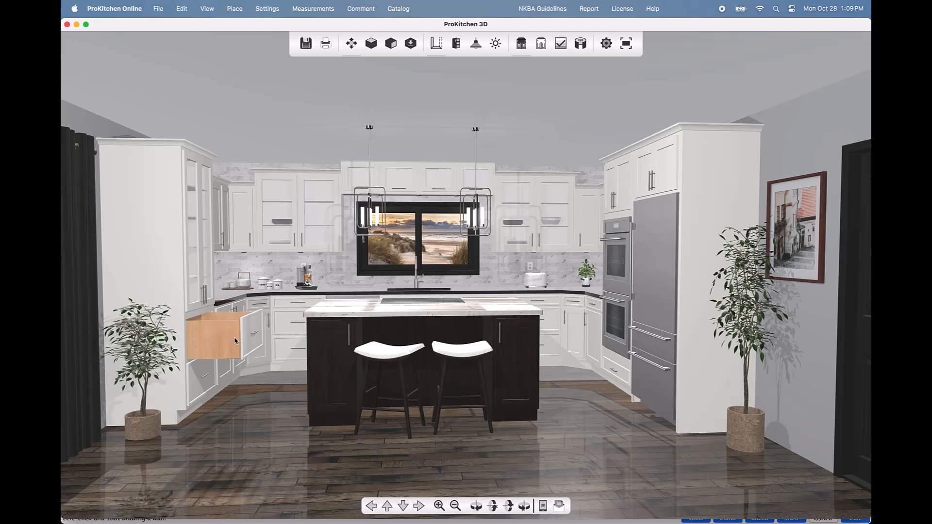
click(257, 348)
scroll(311, 347, up, 4)
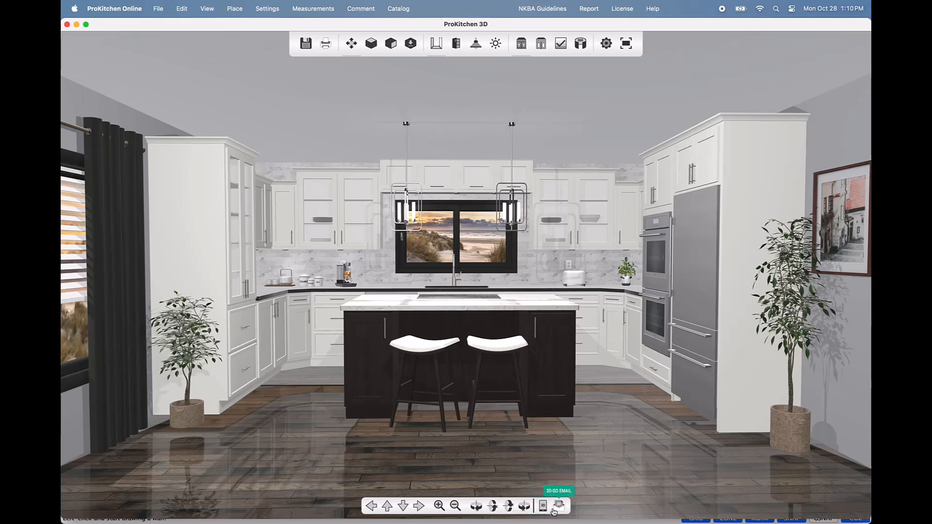
Step: Go to Top View (90°), then West Wall (45°), and move the camera closer to the island
click(377, 53)
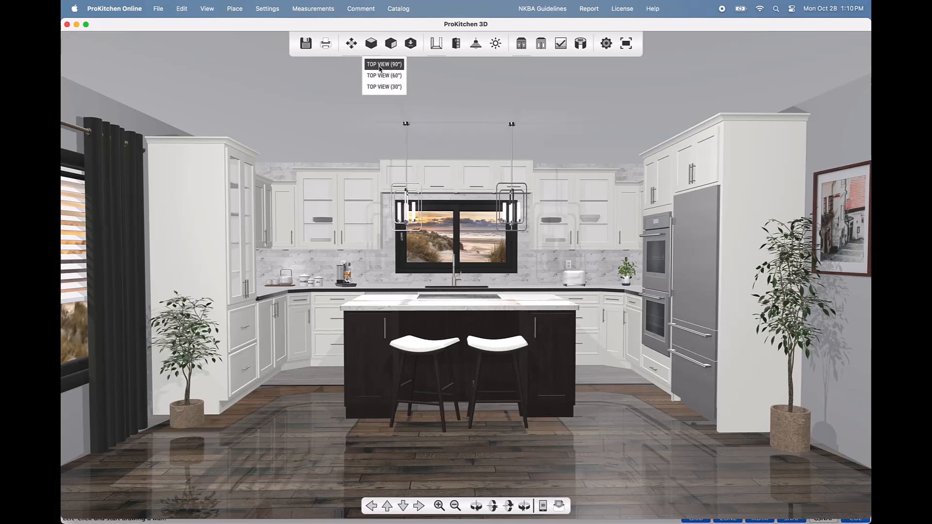
click(380, 66)
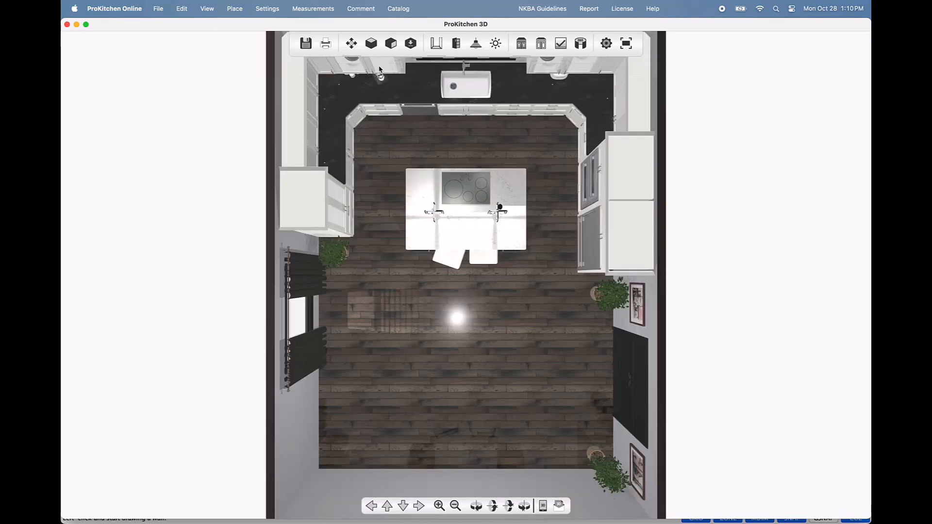
click(391, 45)
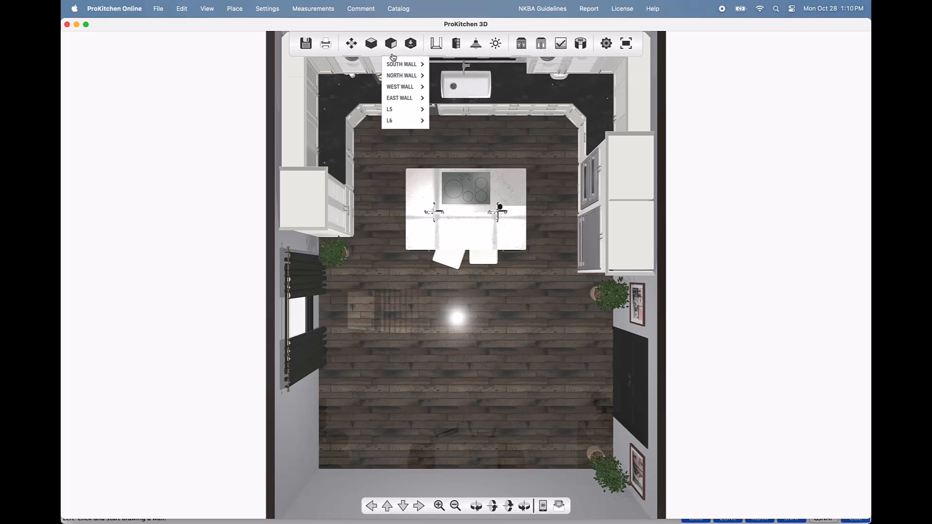
mouse_move(393, 66)
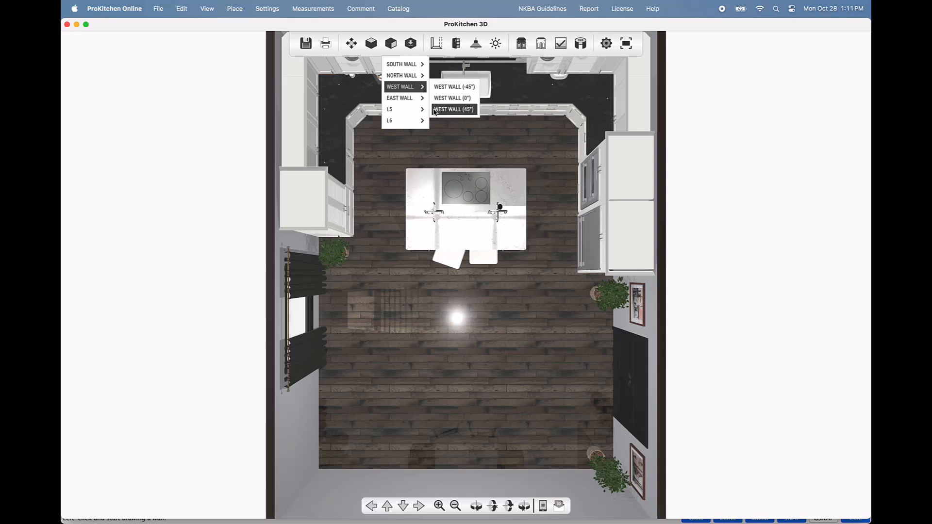
click(436, 110)
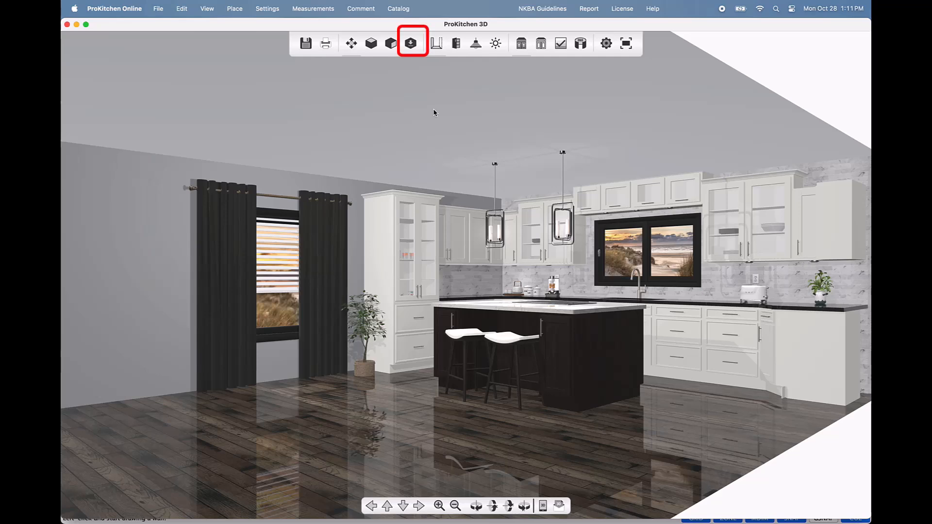
drag(322, 229, 300, 285)
scroll(301, 285, up, 5)
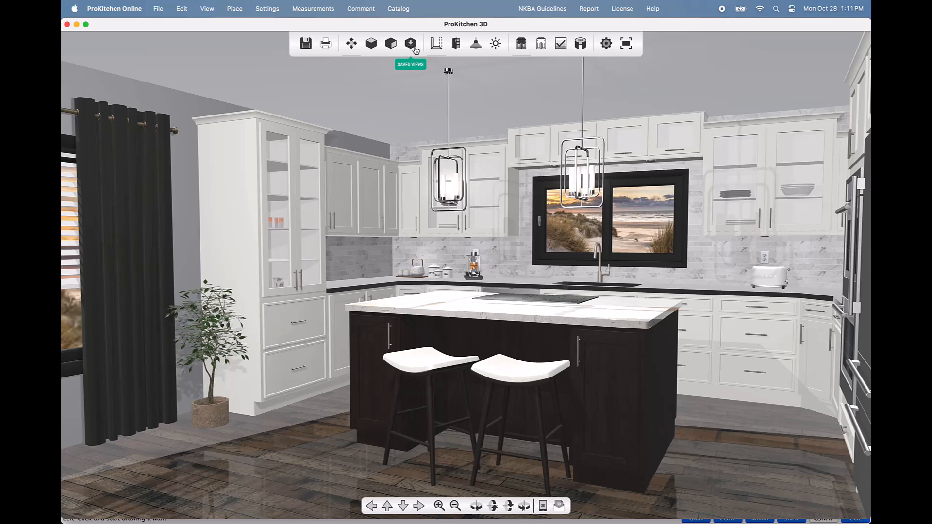
Step: Save the current camera angle as a new view named 'view 1'
click(411, 44)
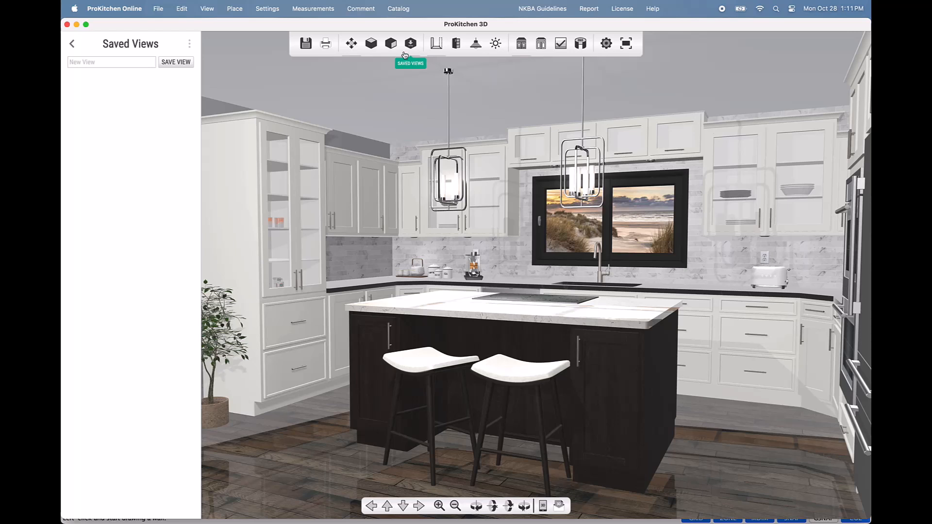
click(138, 61)
key(super+a)
text(view 1)
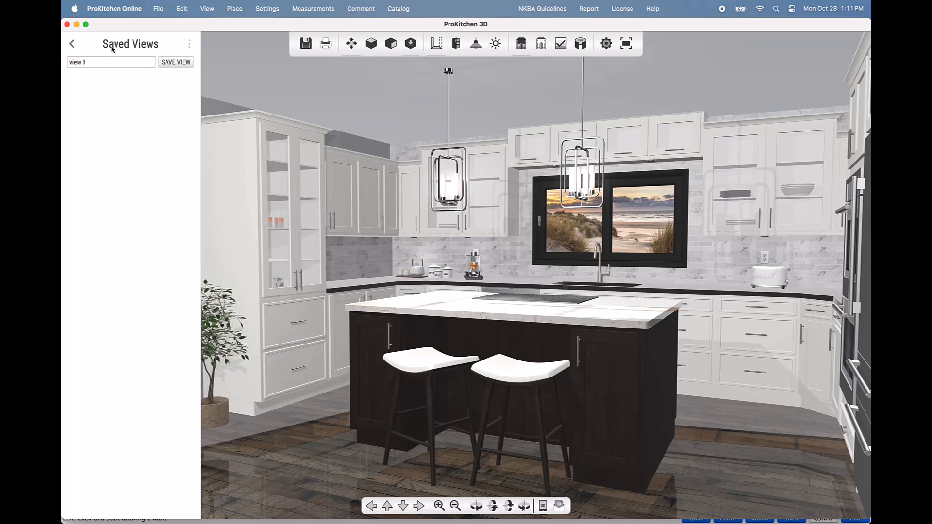
click(188, 66)
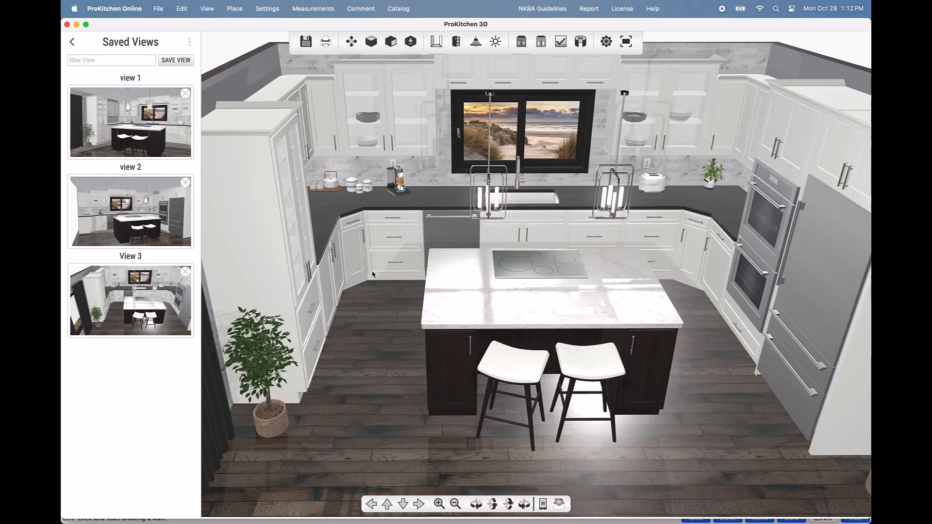
Step: Switch between saved views 1 and 2 to compare them, then close the list
click(104, 127)
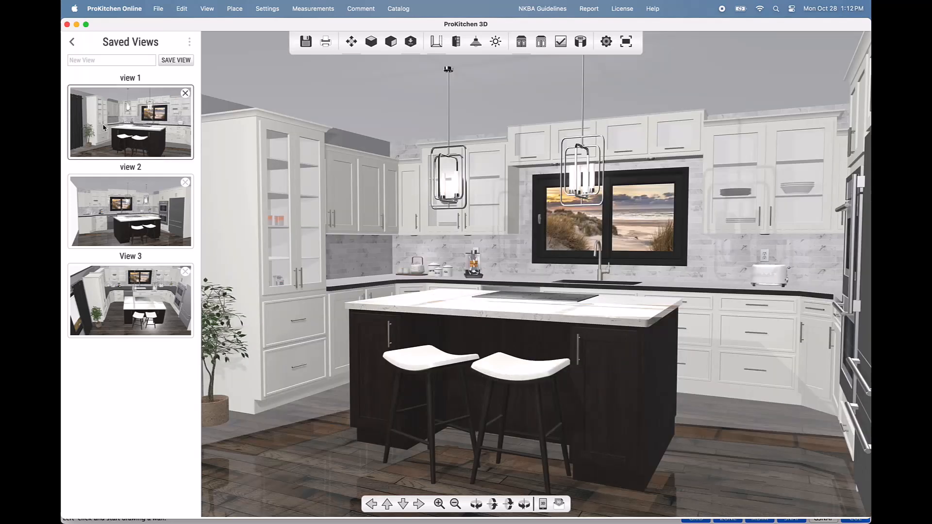
click(138, 213)
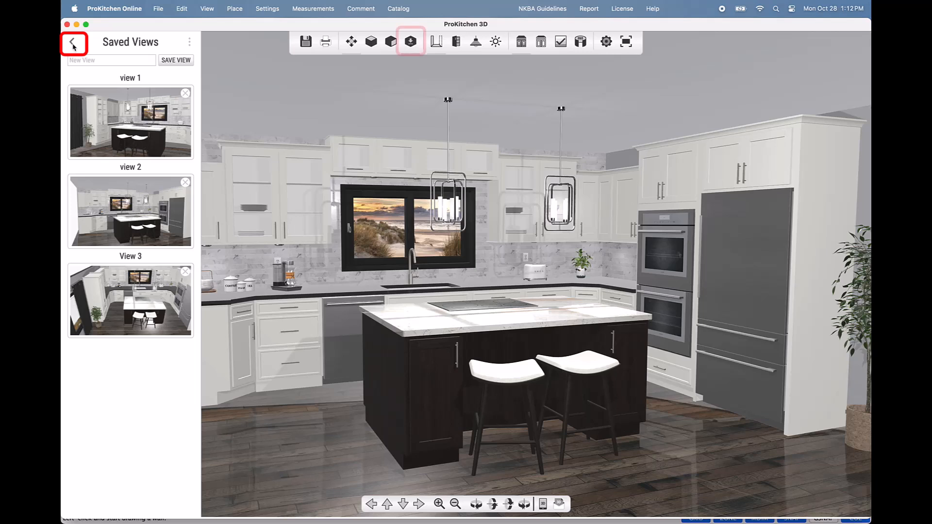
click(419, 47)
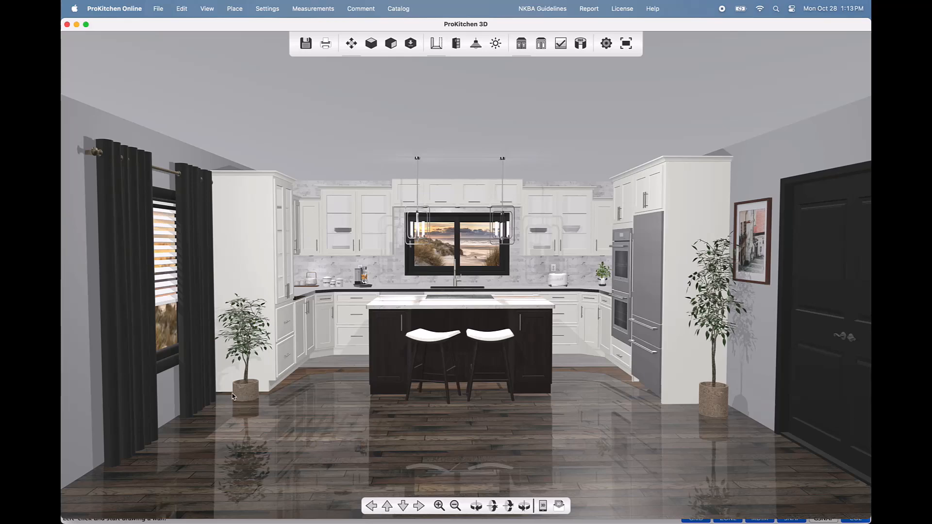
Step: Orbit toward the island and ovens, then open and close all cabinet doors and drawers
drag(230, 394, 600, 362)
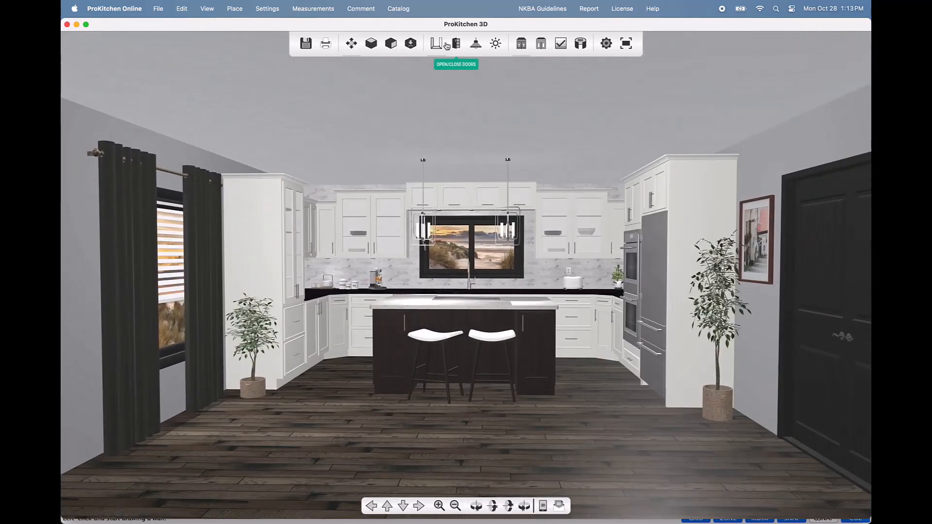
drag(260, 395, 605, 394)
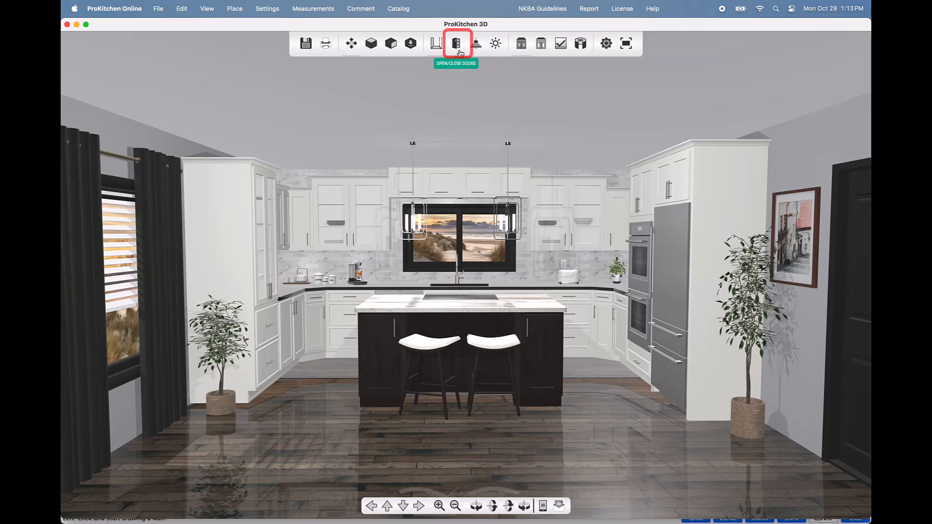
click(457, 43)
click(459, 50)
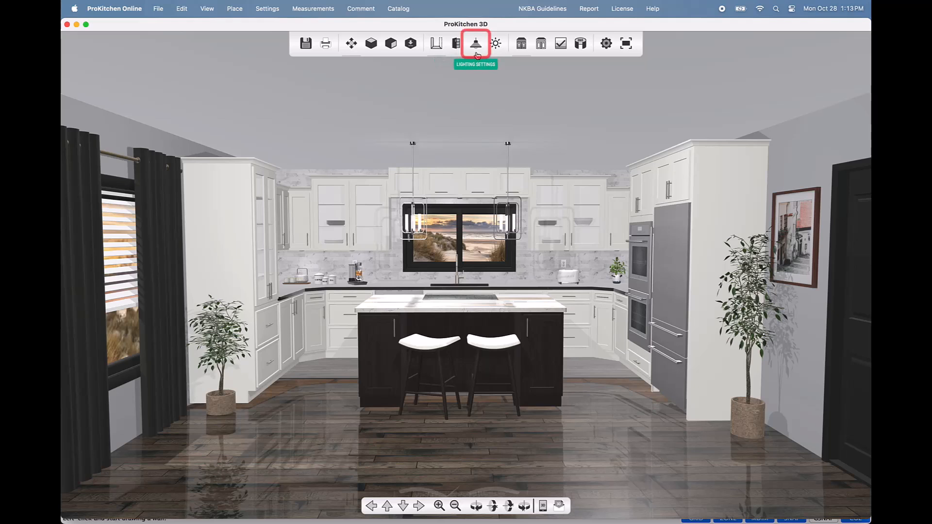
click(477, 53)
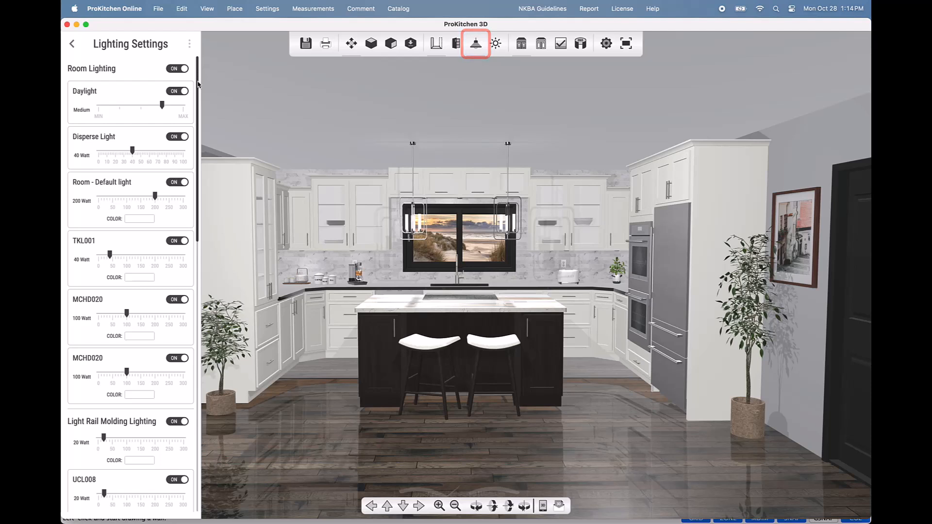
mouse_move(198, 110)
mouse_down()
mouse_move(204, 244)
mouse_move(205, 101)
mouse_up()
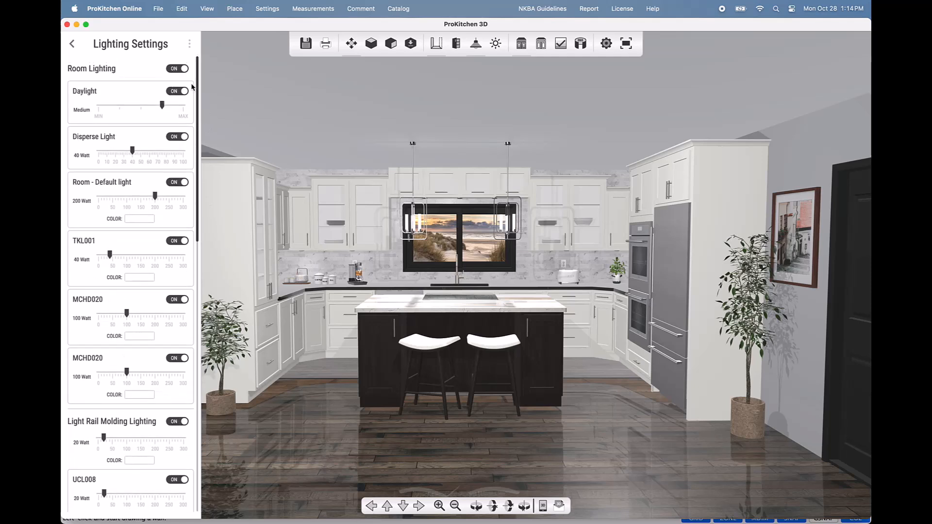
click(71, 47)
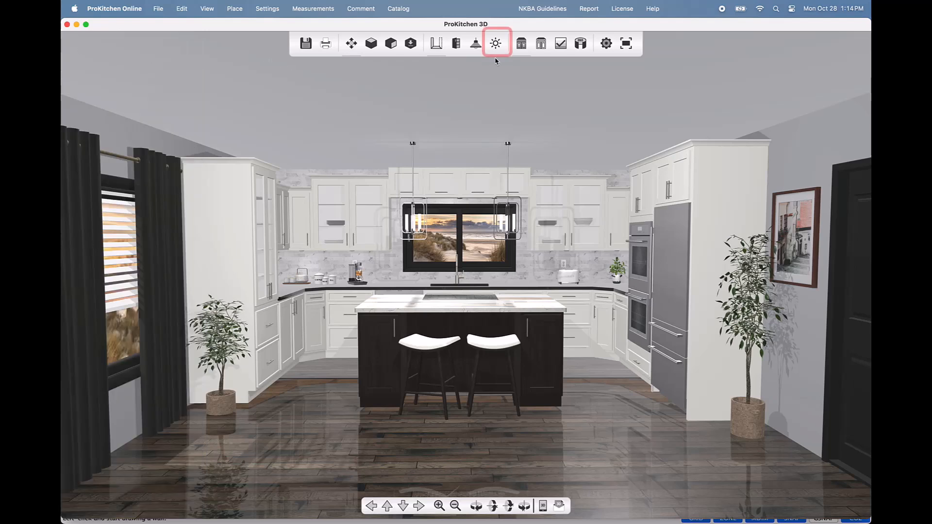
Step: Raise the scene brightness slider to lighten the render, then hide the brightness control
click(496, 44)
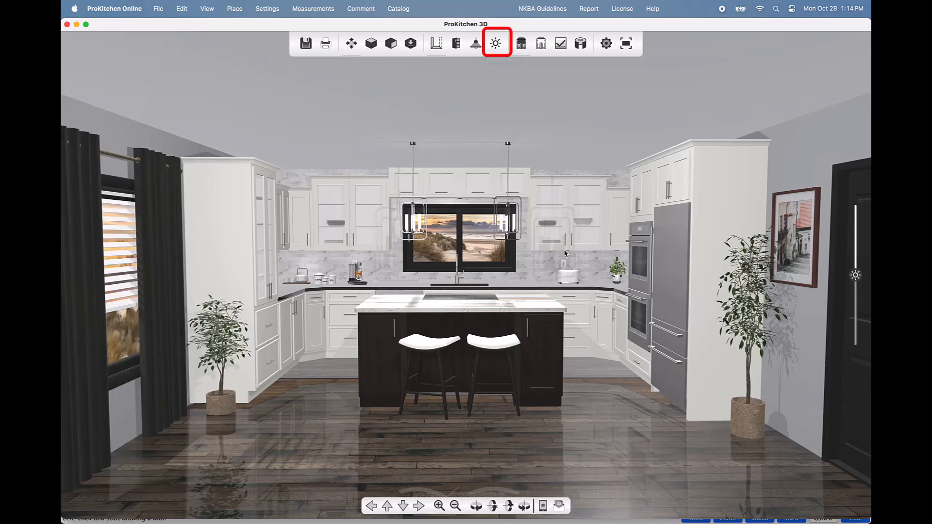
scroll(561, 260, up, 5)
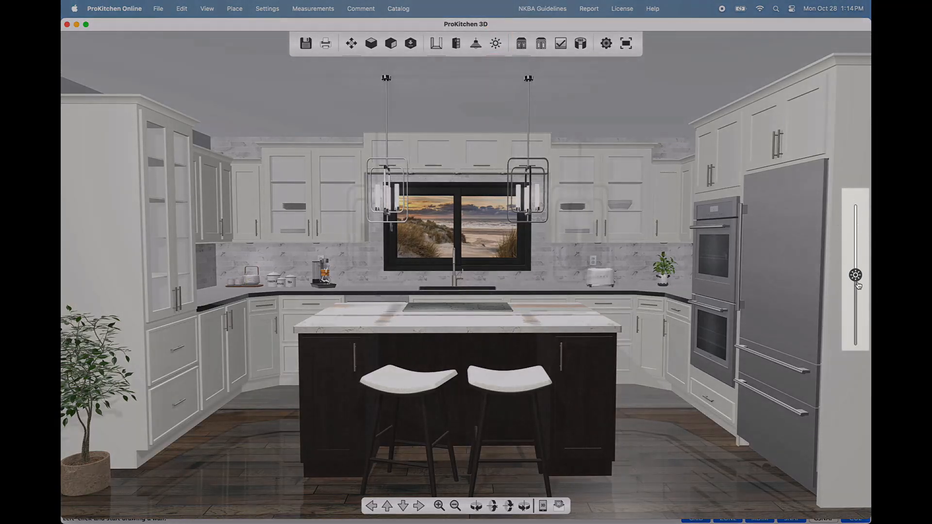
mouse_move(856, 275)
mouse_down()
mouse_move(856, 245)
mouse_move(860, 286)
mouse_up()
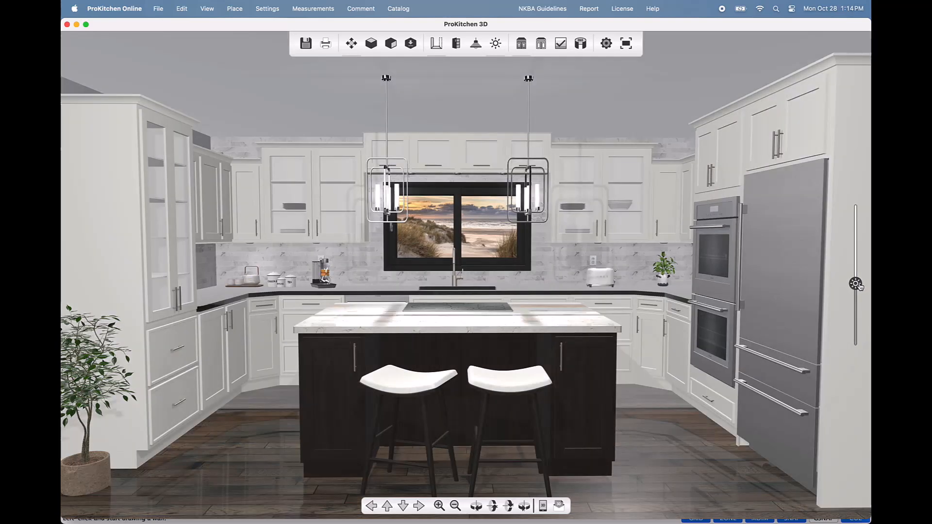
drag(859, 287, 858, 282)
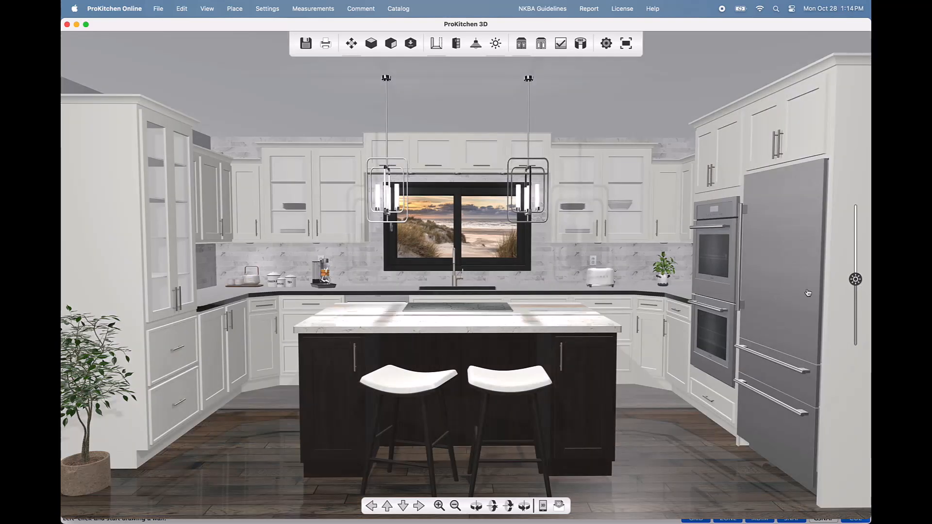
scroll(562, 298, down, 2)
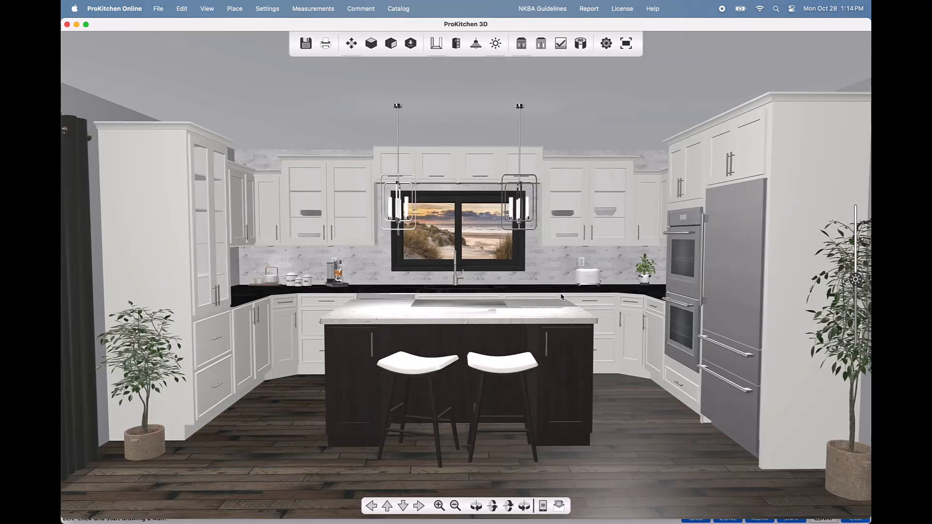
click(499, 49)
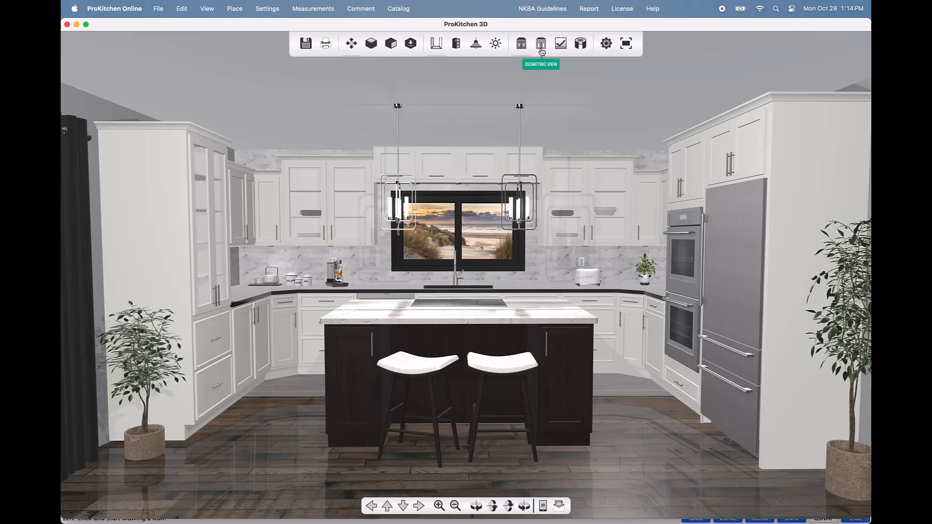
Step: Try the line-drawing style, orbit to view from the left, and Refine for soft-shadowed shading
click(542, 50)
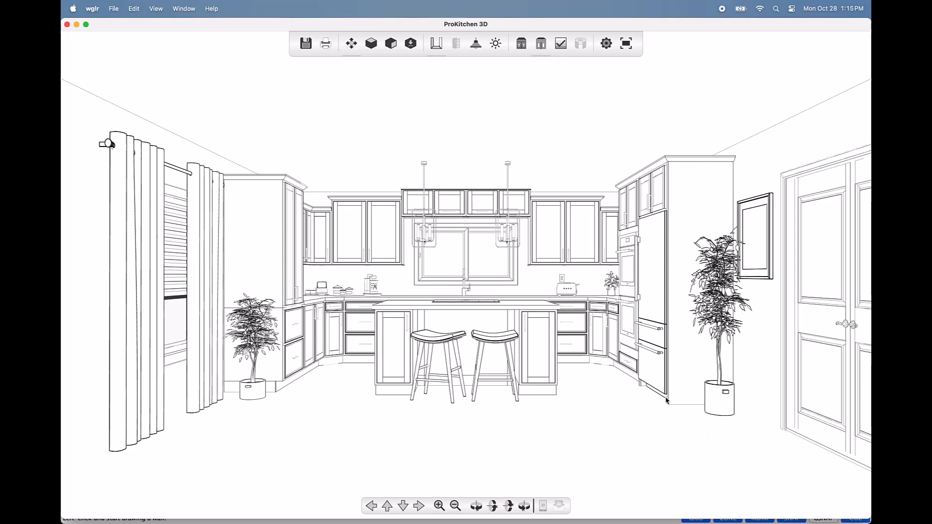
drag(620, 426, 574, 403)
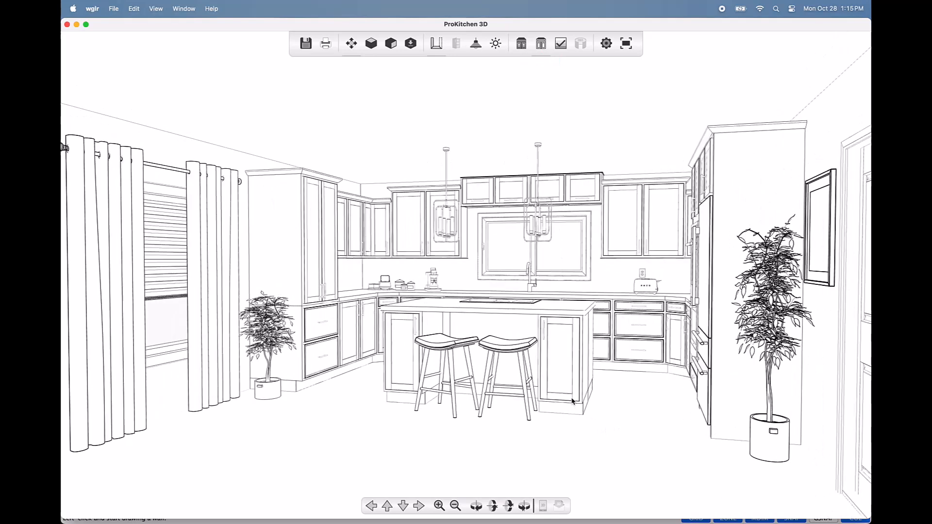
click(565, 55)
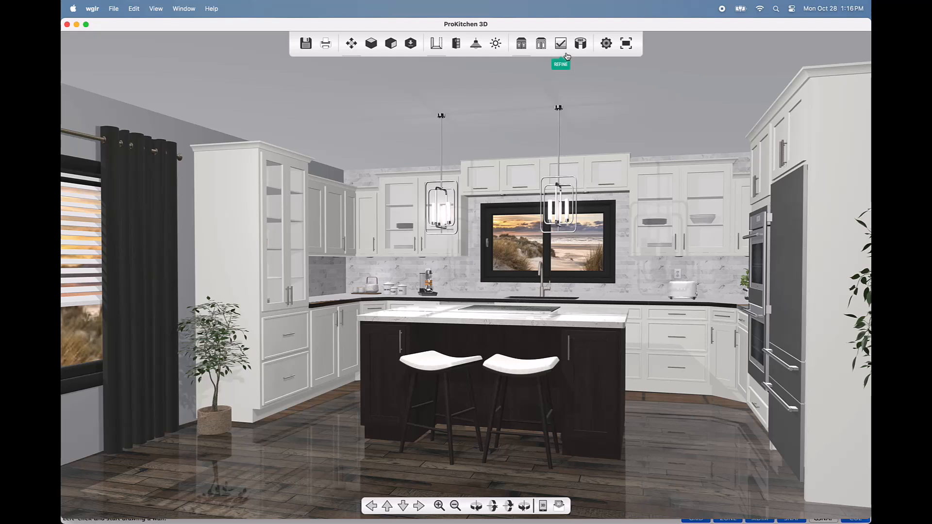
Step: Re-render at refined quality, then place the panorama camera below the island aimed left
click(561, 45)
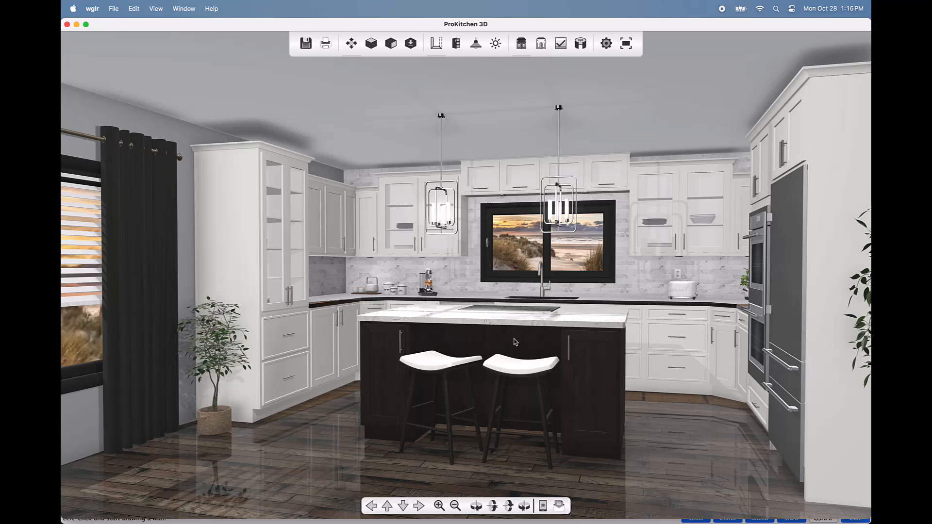
click(582, 45)
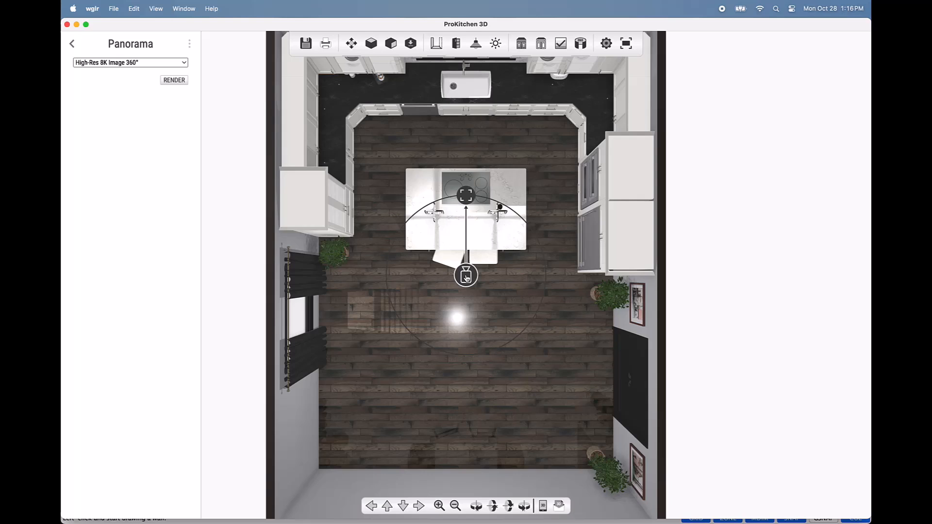
mouse_move(467, 278)
mouse_down()
mouse_move(412, 313)
mouse_move(404, 345)
mouse_move(460, 387)
mouse_move(568, 366)
mouse_move(575, 300)
mouse_move(468, 280)
mouse_up()
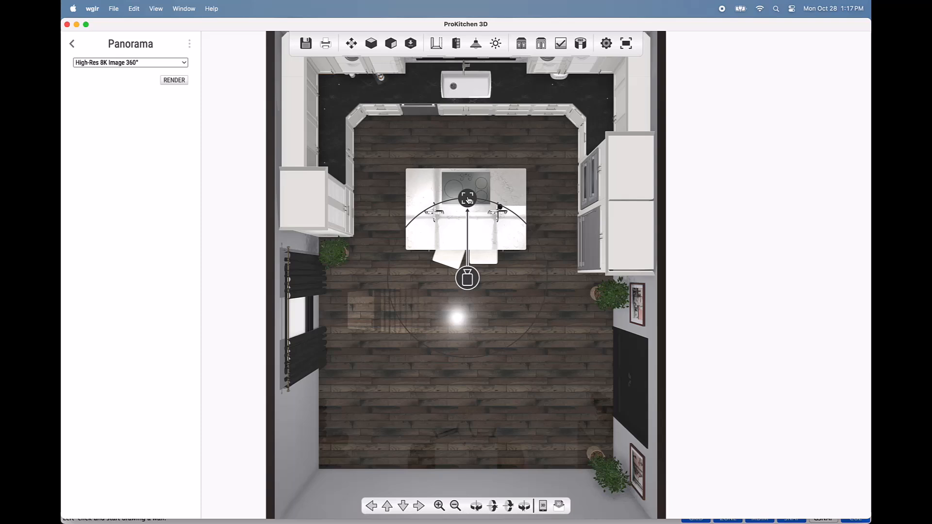
mouse_move(469, 199)
mouse_down()
mouse_move(394, 230)
mouse_move(376, 252)
mouse_up()
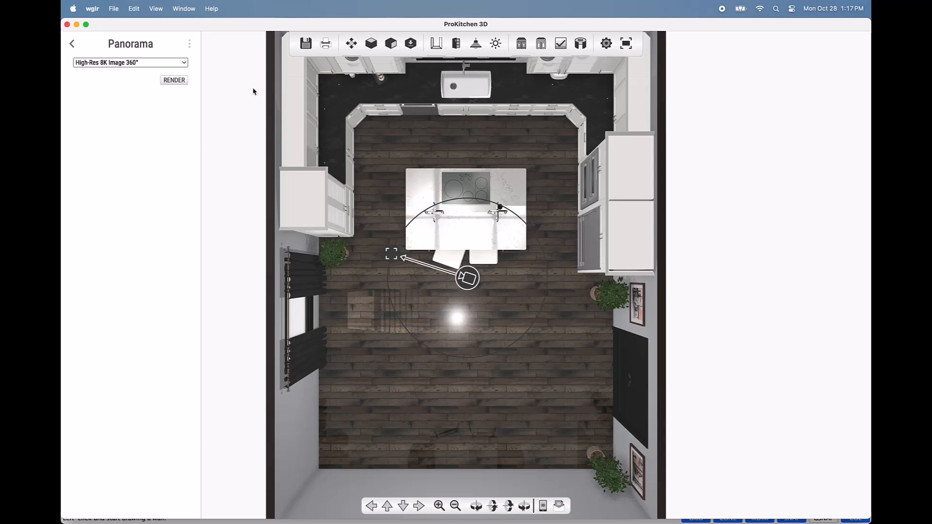
Step: Keep High-Res 8K Image 360° quality and render the panorama
click(188, 65)
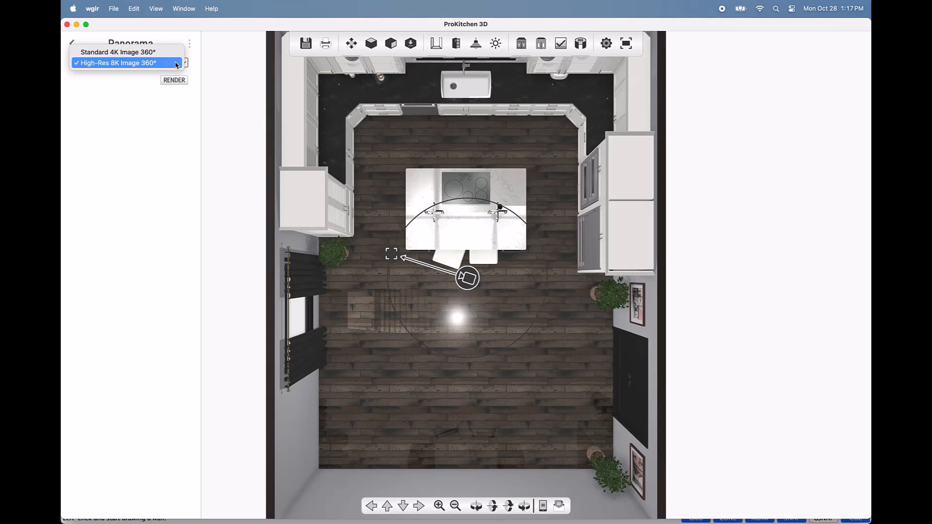
click(177, 64)
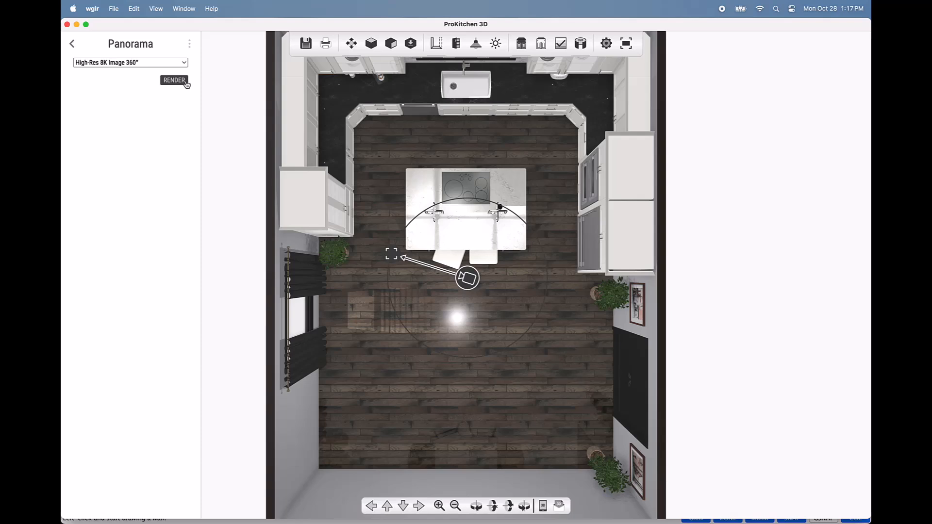
click(174, 81)
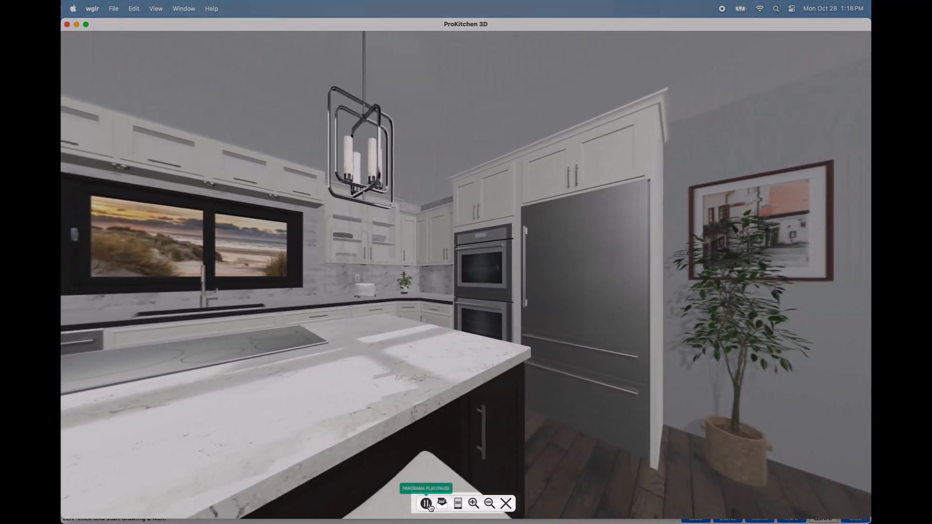
Step: Pause and resume the panorama rotation, then close the panorama viewer
click(427, 504)
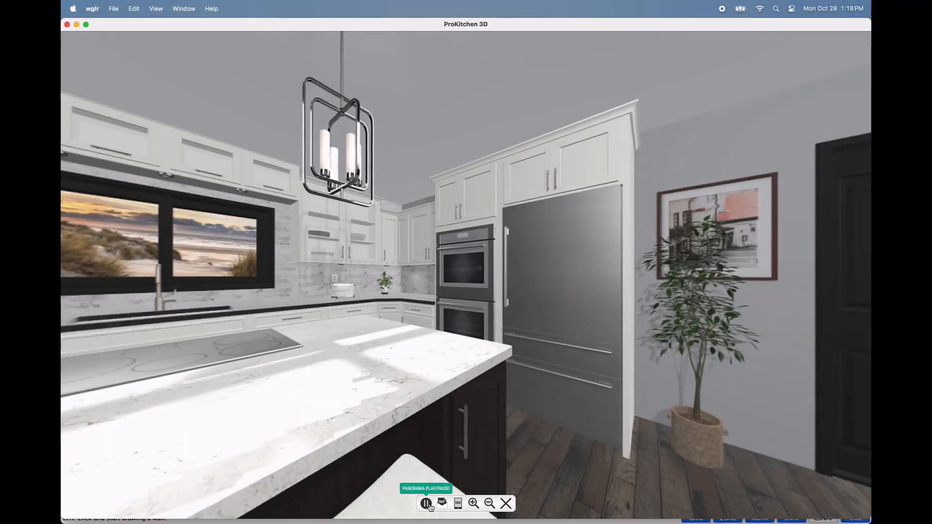
click(427, 504)
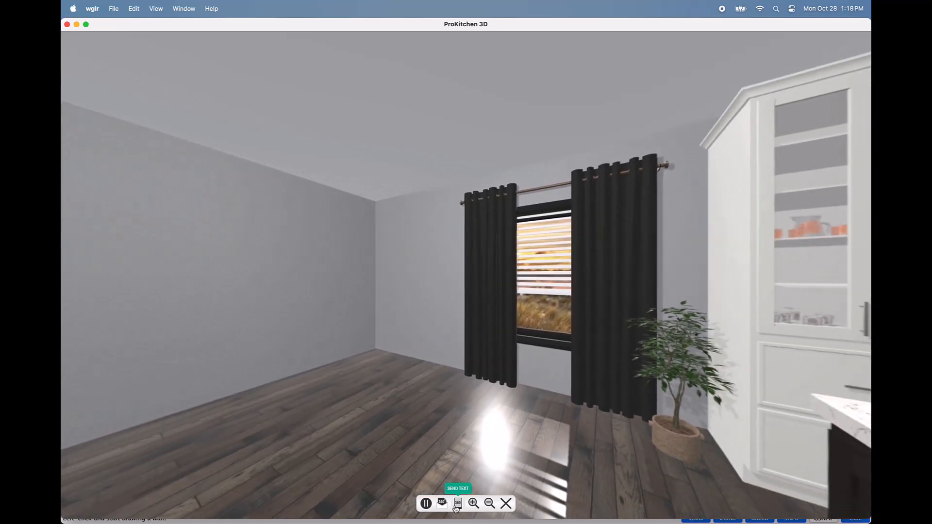
click(506, 504)
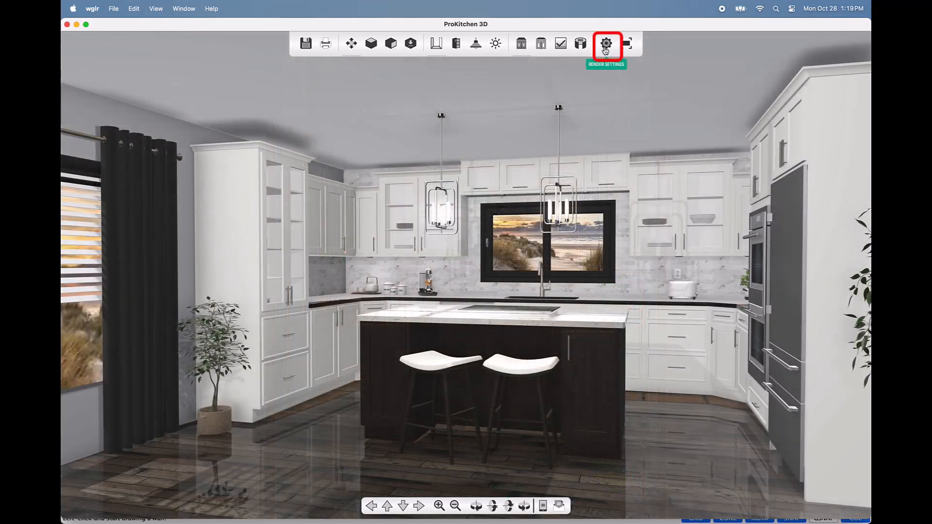
Step: In Render Settings, try Quality and Speed, return Performance to Balanced, and enable Dynamic Super Resolution
click(605, 44)
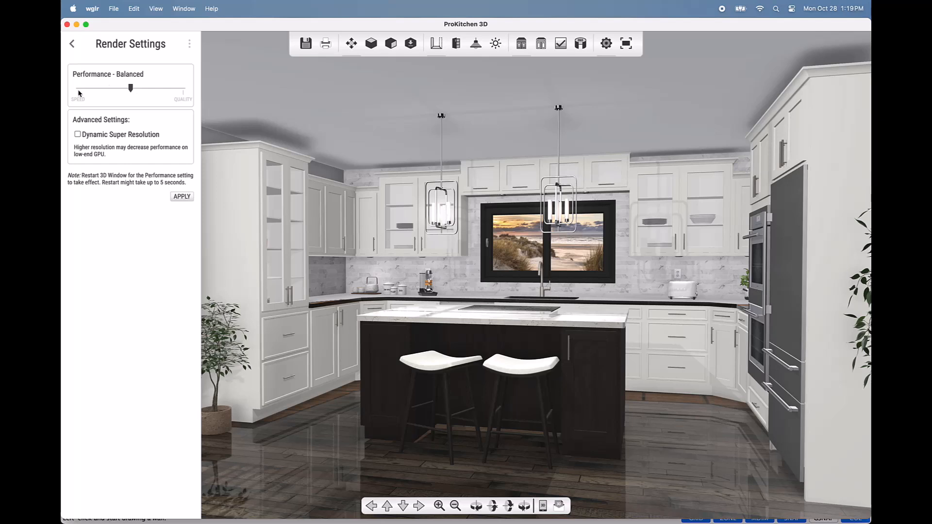
drag(130, 88, 166, 92)
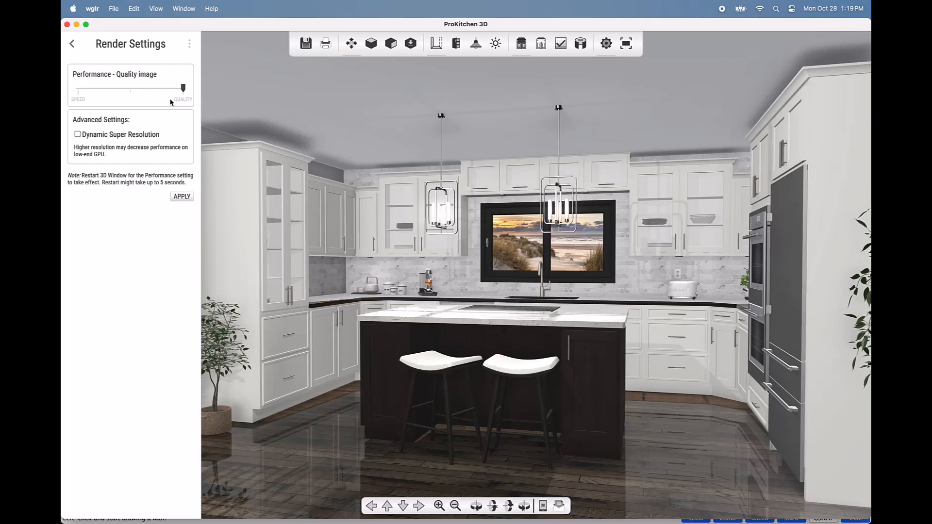
drag(183, 87, 81, 92)
click(131, 90)
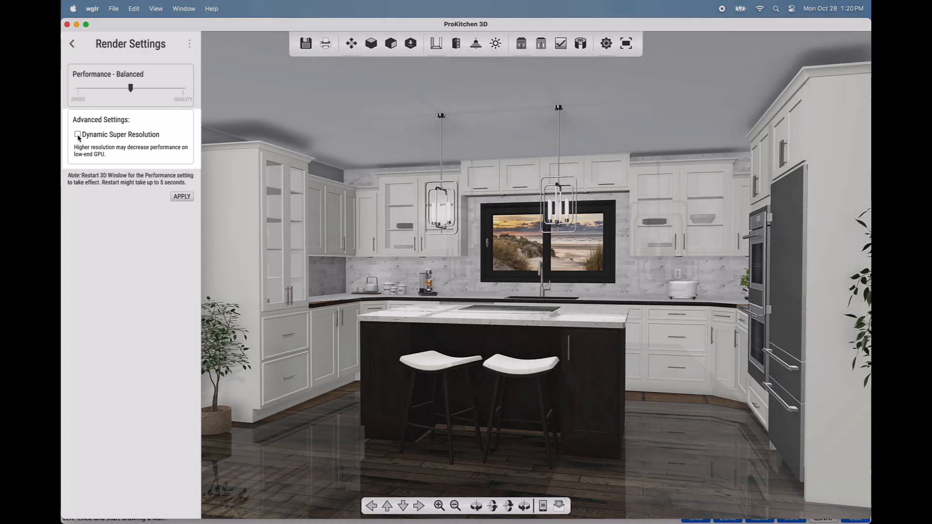
click(78, 137)
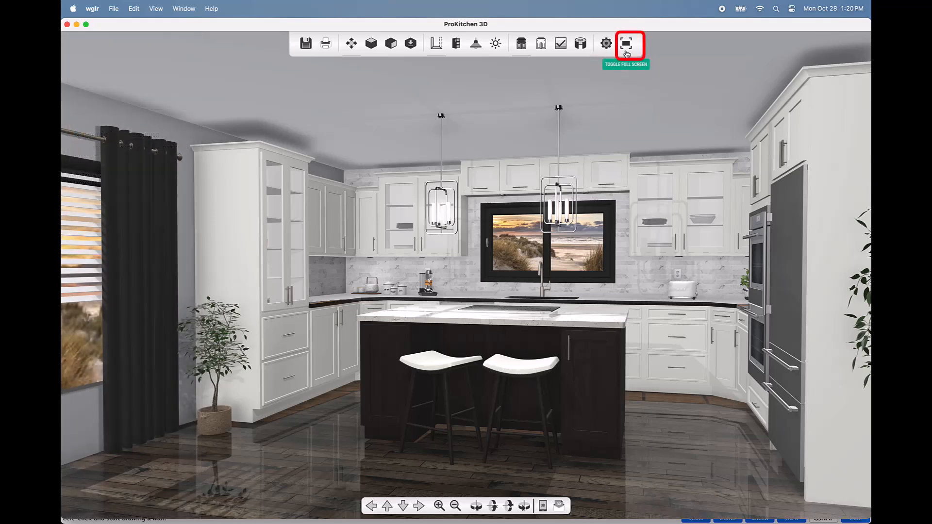
click(627, 45)
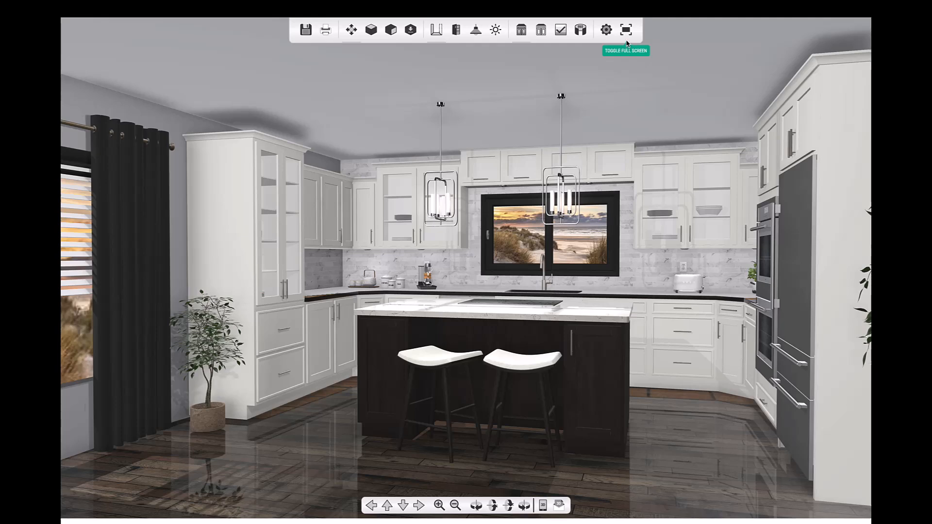
click(626, 30)
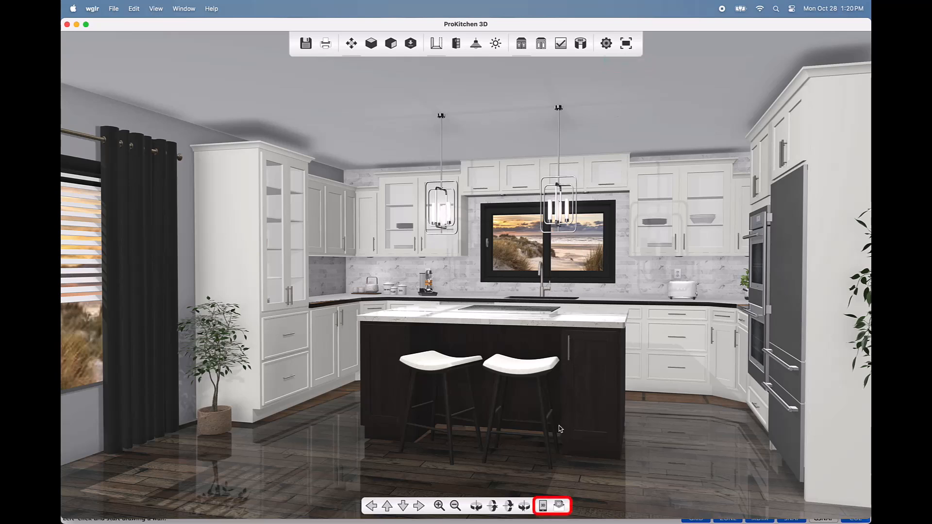
Step: Create the 3D-GO text to the client's phone number with their name and a design-completed intro
click(543, 507)
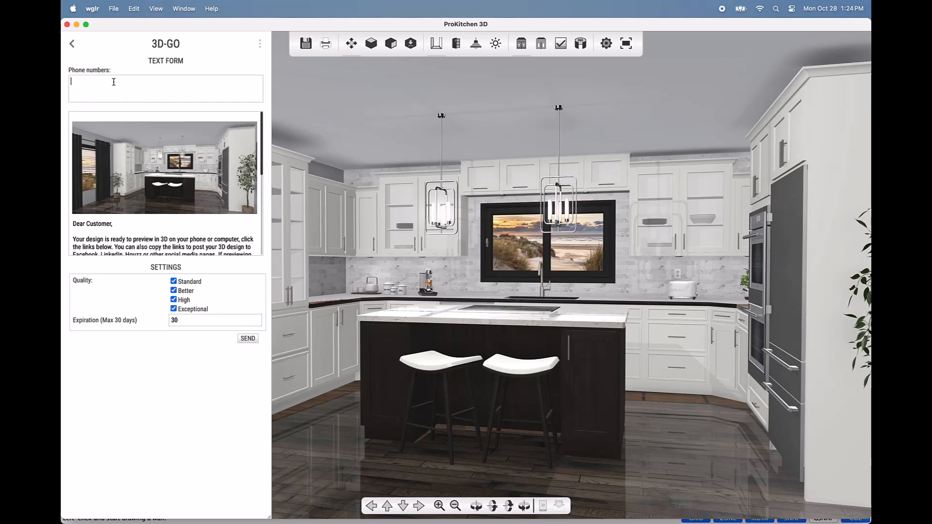
drag(114, 224, 86, 225)
text(Sally)
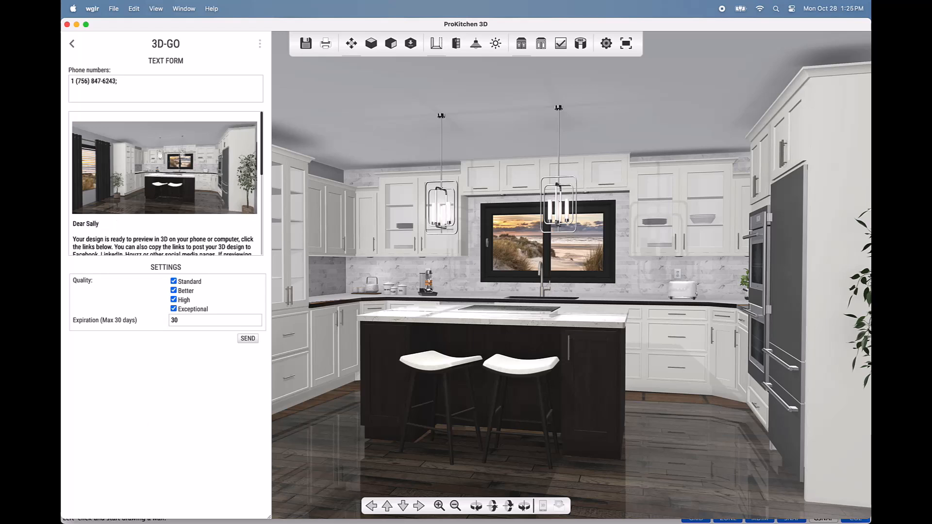
scroll(87, 224, down, 2)
drag(73, 142, 243, 167)
text(I have completed your design. Click a link below to view the 3D)
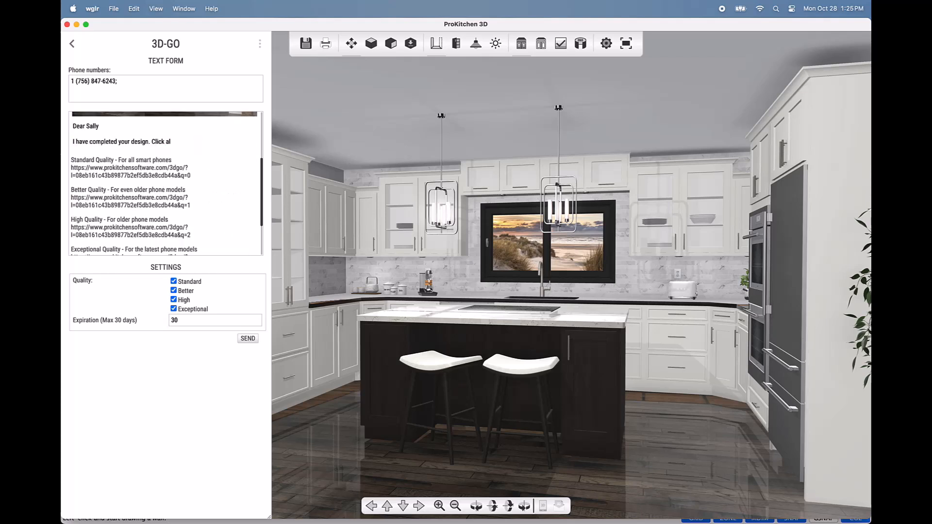
text( model of your design.)
scroll(266, 191, down, 3)
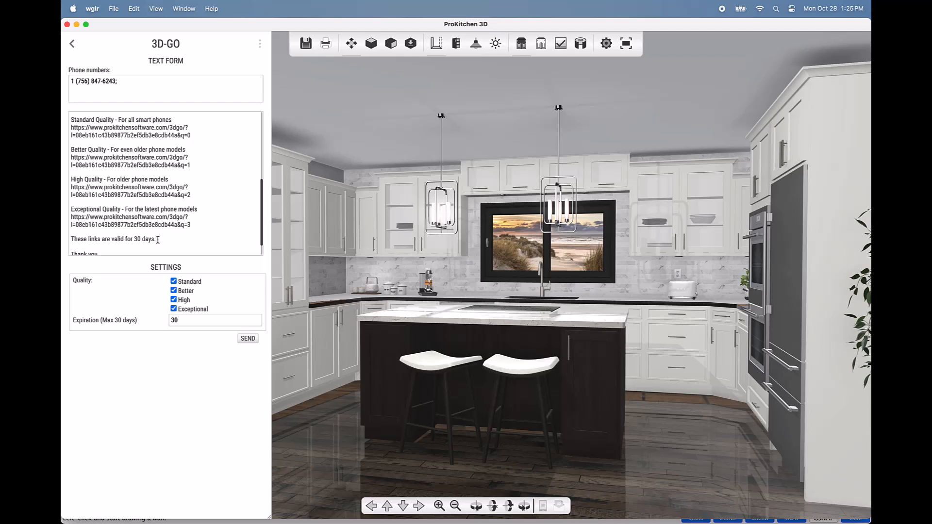
Step: Keep all four quality links, including Better and High, and set link expiration to 30 days
drag(158, 239, 70, 239)
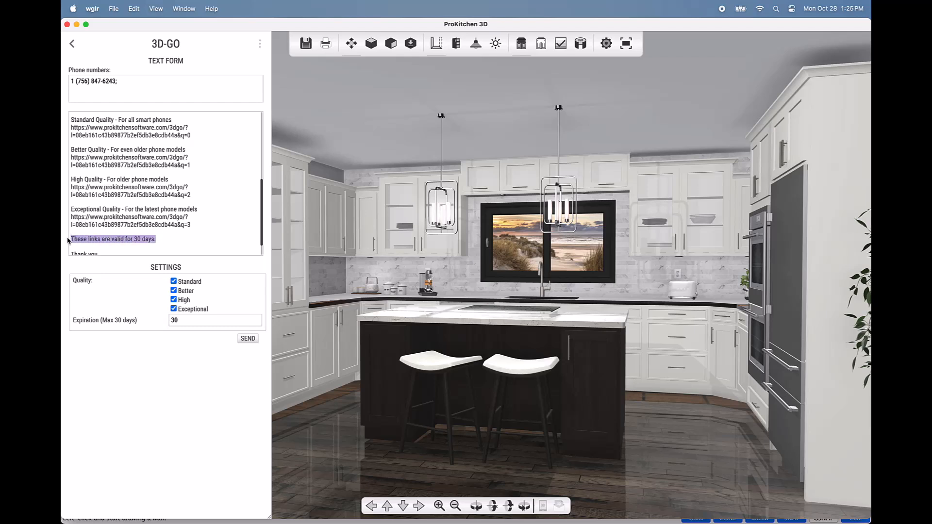
scroll(185, 236, down, 2)
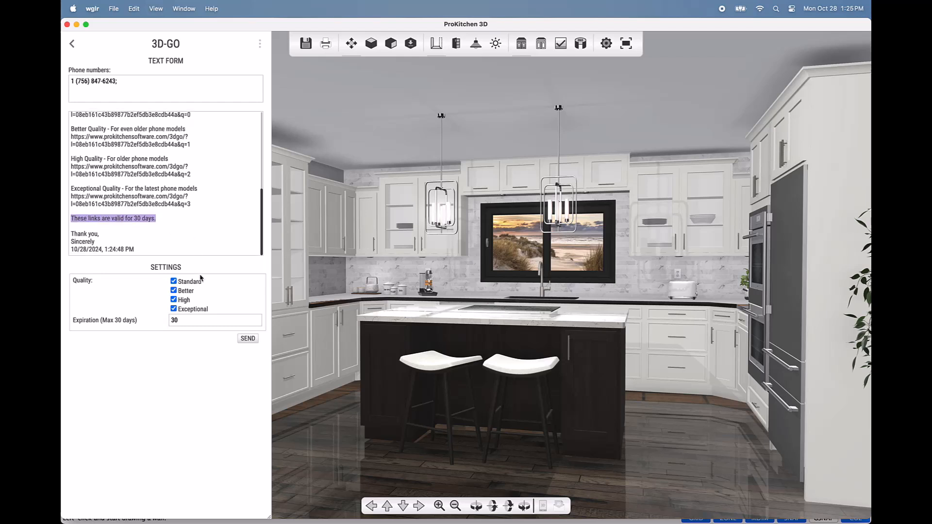
click(174, 291)
click(174, 290)
click(174, 300)
click(174, 301)
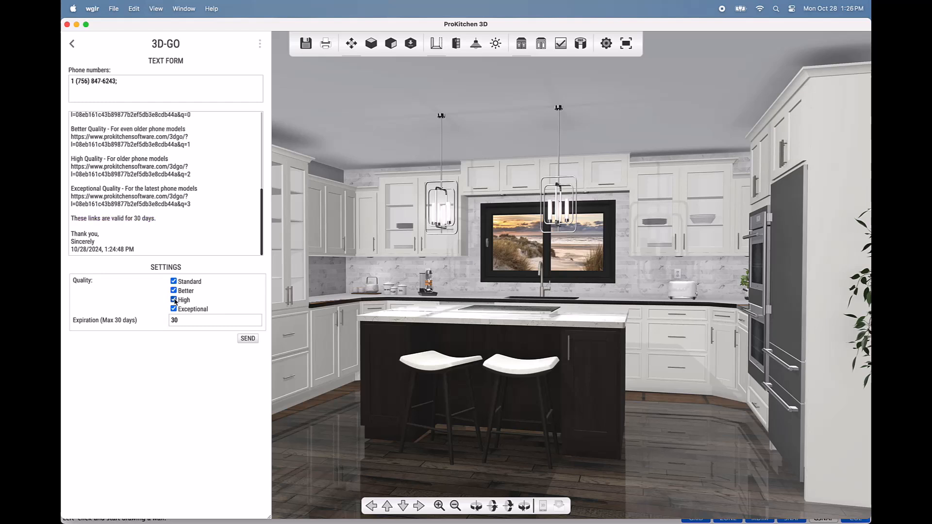
double_click(178, 320)
text(1)
key(BackSpace)
text(30)
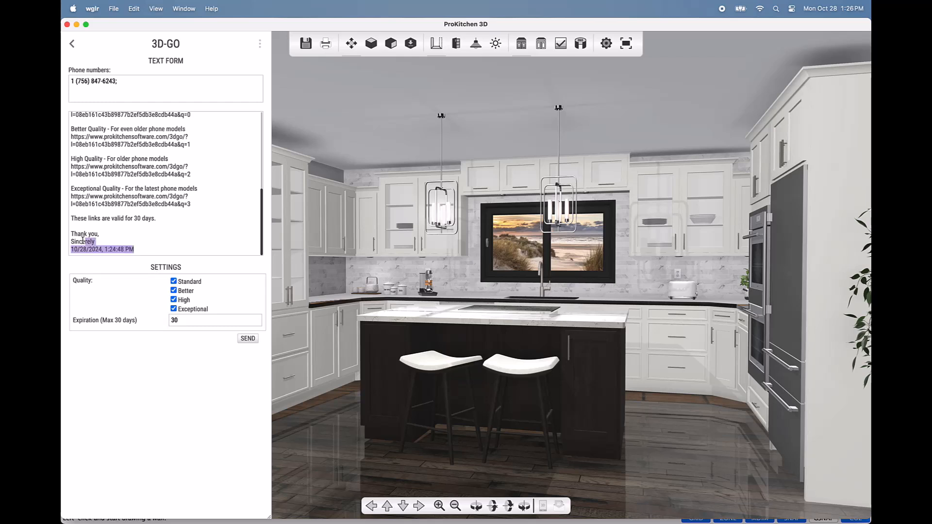
Step: Replace the closing with 'I look forward to our meeting next week.', 'Sincerely,', sender's name and company
drag(148, 249, 71, 233)
text(I look forward to our meeting next week.)
key(Return)
text(Sincerely,)
key(Return)
text(Tom Cab Builder)
key(Return)
text(Cab Co)
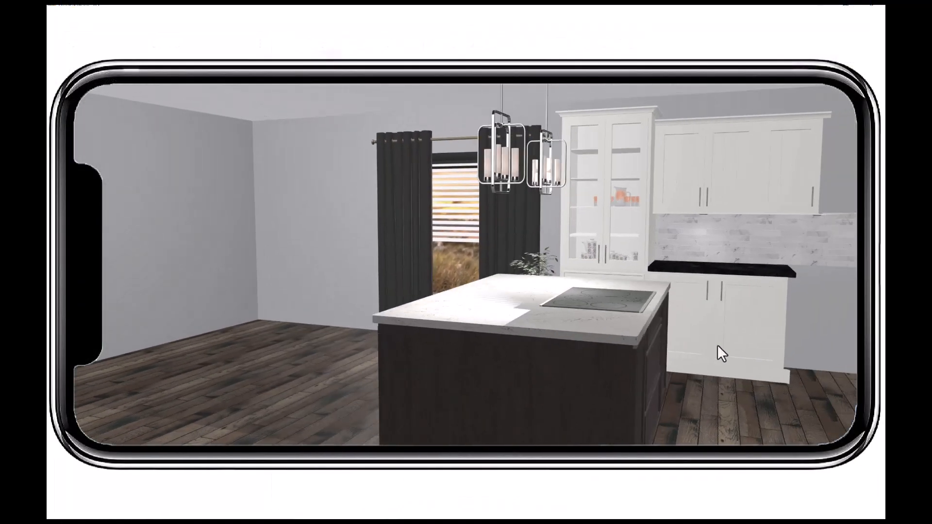
Step: Try the glass and island end cabinet doors in the preview, then start a 3D-GO email
click(669, 219)
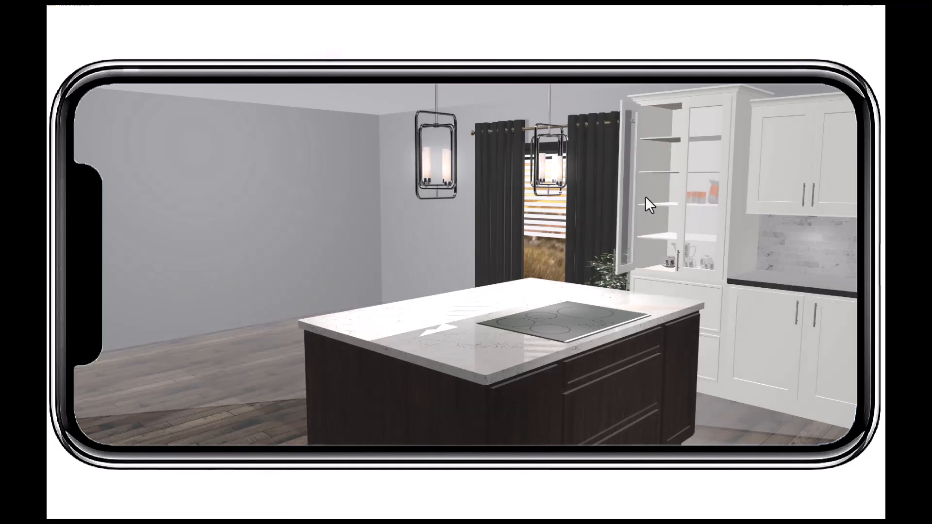
click(622, 179)
click(685, 379)
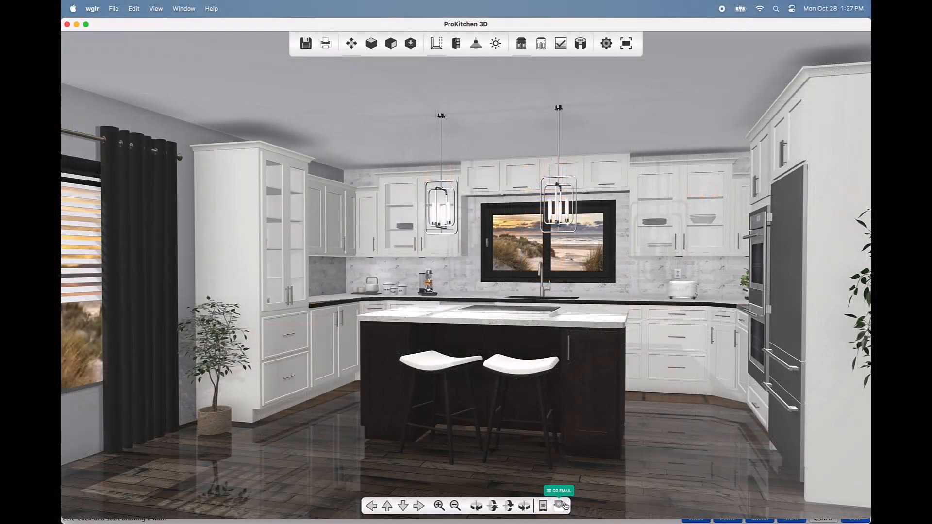
click(565, 506)
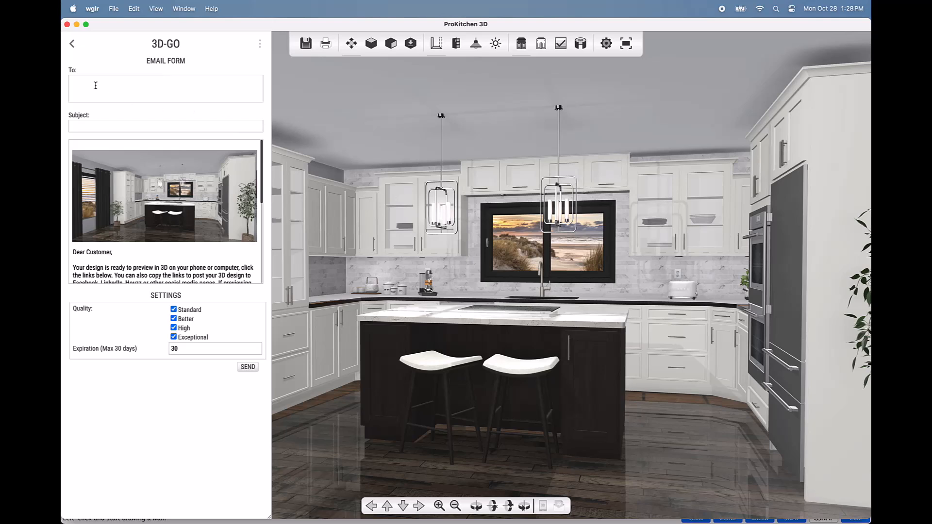
Step: Enter the recipient's e-mail address and the subject 'Your Design is Ready'
click(95, 85)
click(174, 126)
text(Your Design is Ready)
Step: Greet the recipient by first name and write a message inviting them to preview the design
drag(114, 252, 85, 252)
text(Jim)
scroll(165, 233, down, 2)
drag(256, 240, 72, 217)
text(Wanted you to get a sneak peak at the design I put together for you. Click a link below to view the 3D model of your design.)
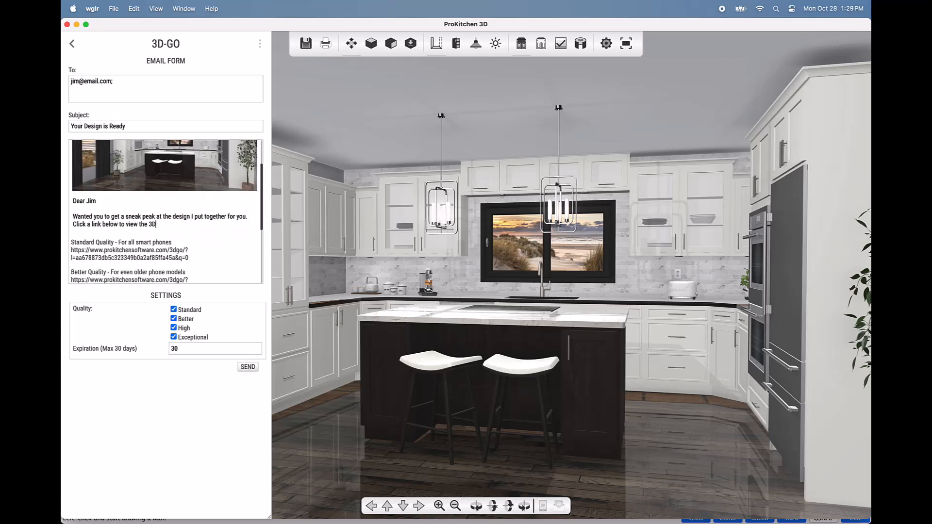
Step: Keep the Standard and Better quality links checked and set link expiration to 14 days
click(173, 310)
click(174, 319)
click(174, 310)
click(174, 319)
double_click(182, 349)
text(14)
Step: Replace the closing date with the signature 'Bob' and 'Cab Co LLC'
drag(135, 277, 68, 279)
text(Bob)
key(Return)
text(Cab Co LLC)
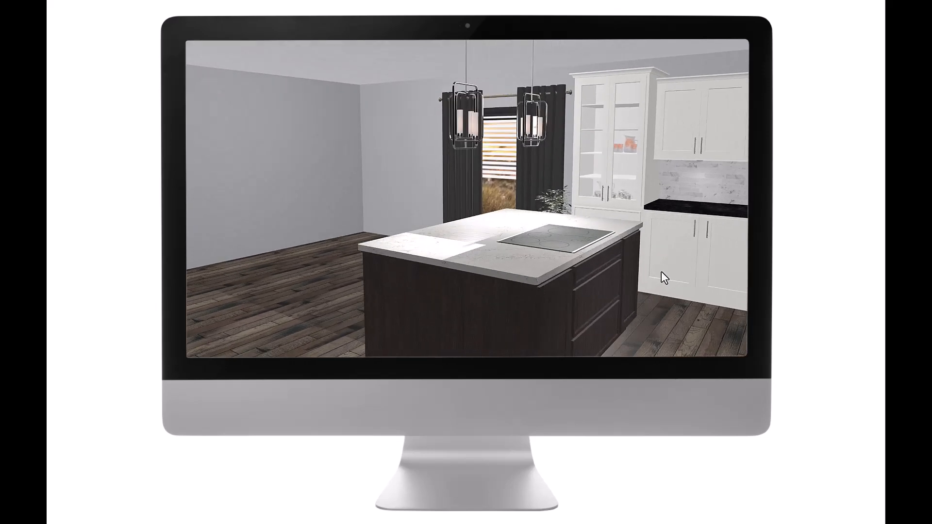
Step: Open and close the glass display door and island end door, then pull out an island drawer
click(622, 165)
click(587, 136)
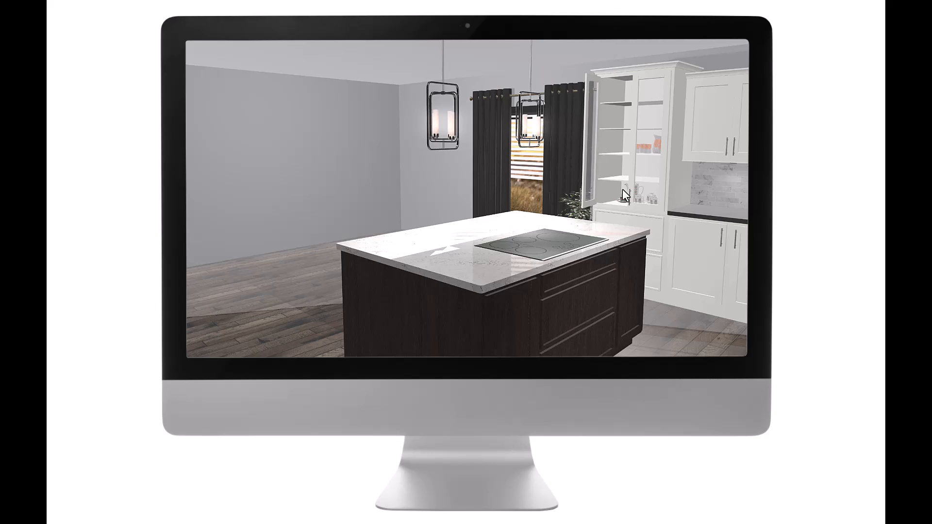
click(636, 293)
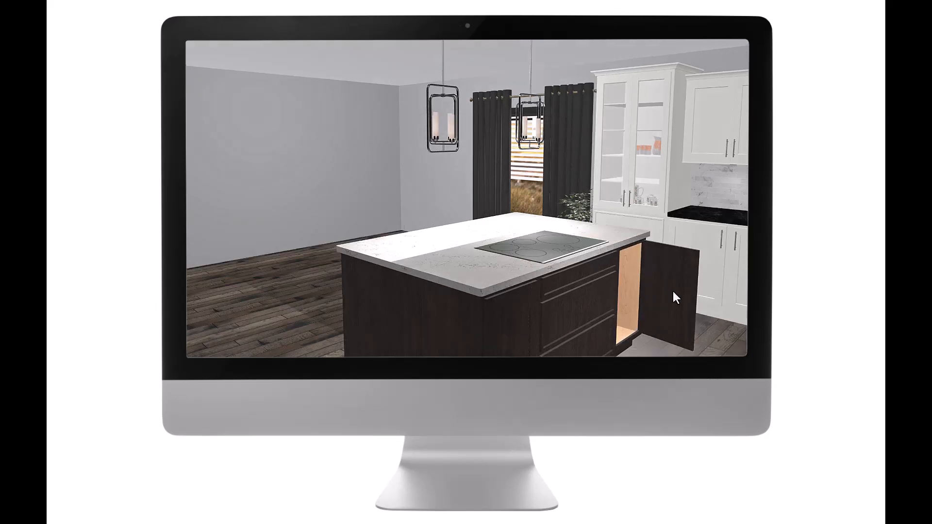
click(689, 337)
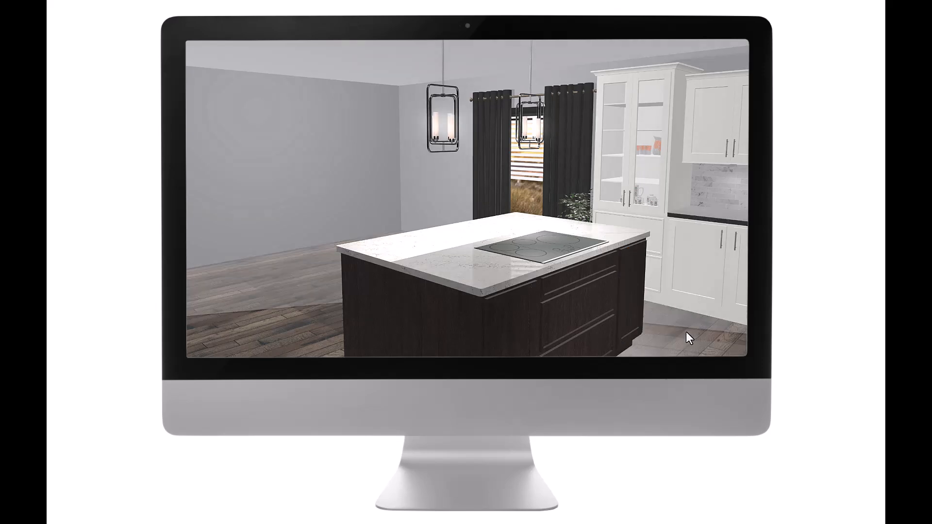
click(605, 292)
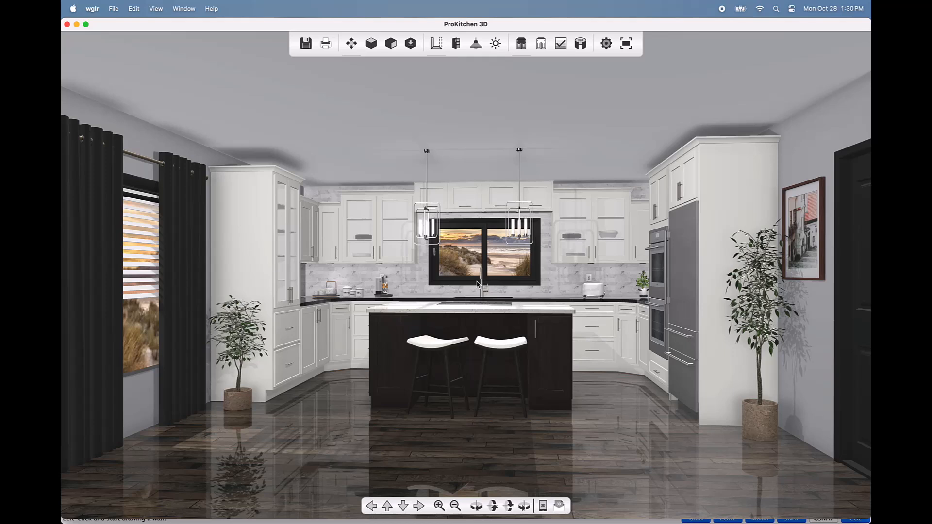
Step: In Lighting Settings, leave the MCHD020 pendants at 146 and 144 Watt and raise Disperse Light to 38 Watt
click(478, 45)
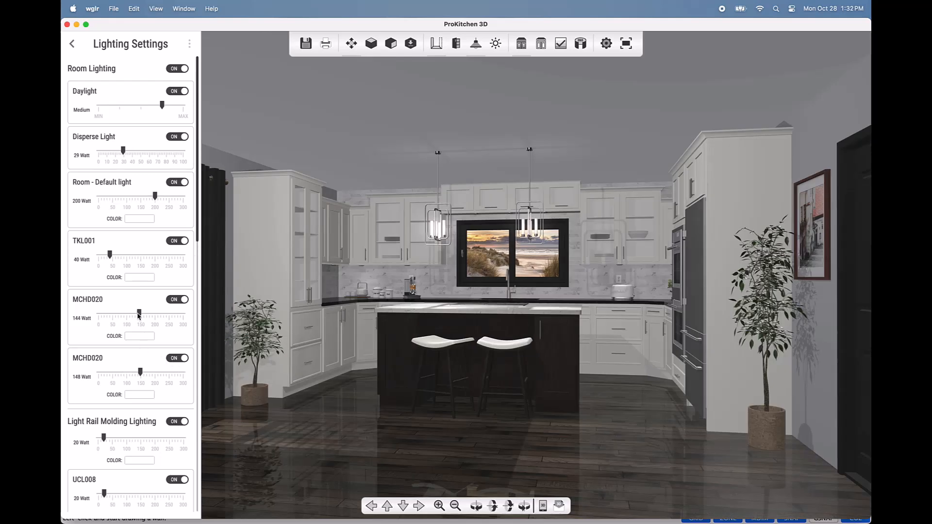
drag(139, 314, 156, 316)
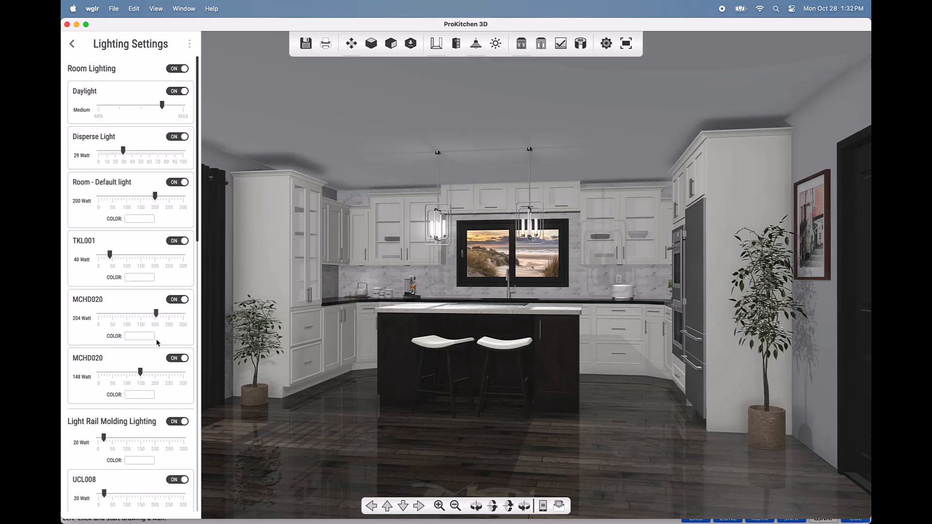
drag(142, 373, 158, 375)
drag(156, 315, 141, 316)
drag(154, 374, 139, 374)
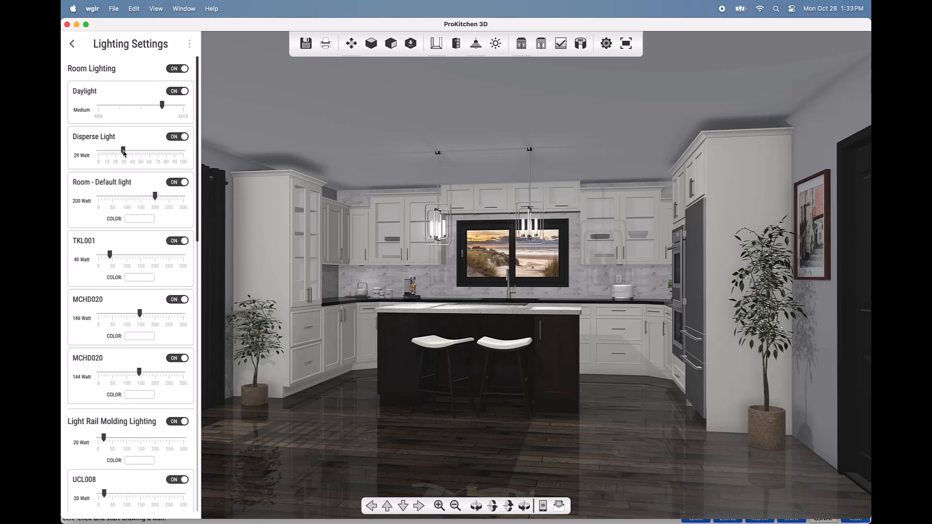
drag(123, 154, 130, 154)
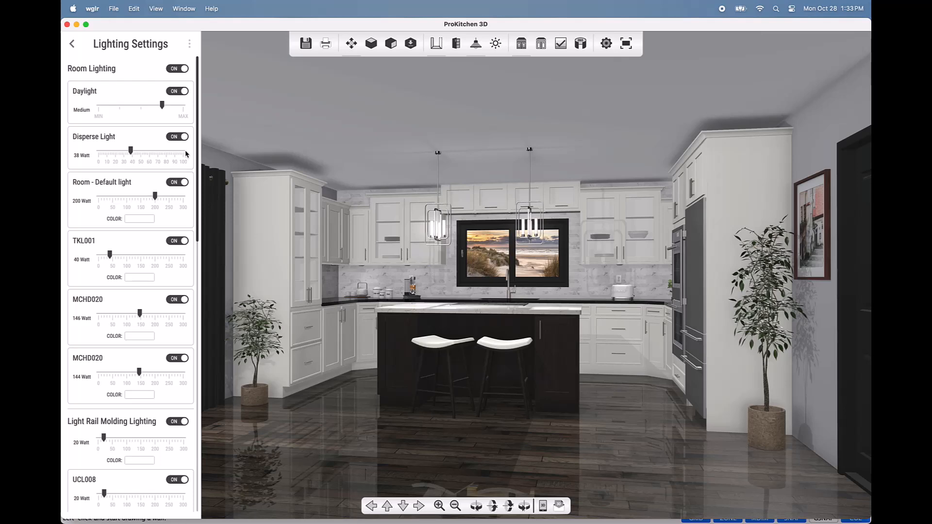
Step: Set the first MCHD020 pendant to 187 W, Disperse Light to 24 W, Room - Default to 259 W
click(173, 138)
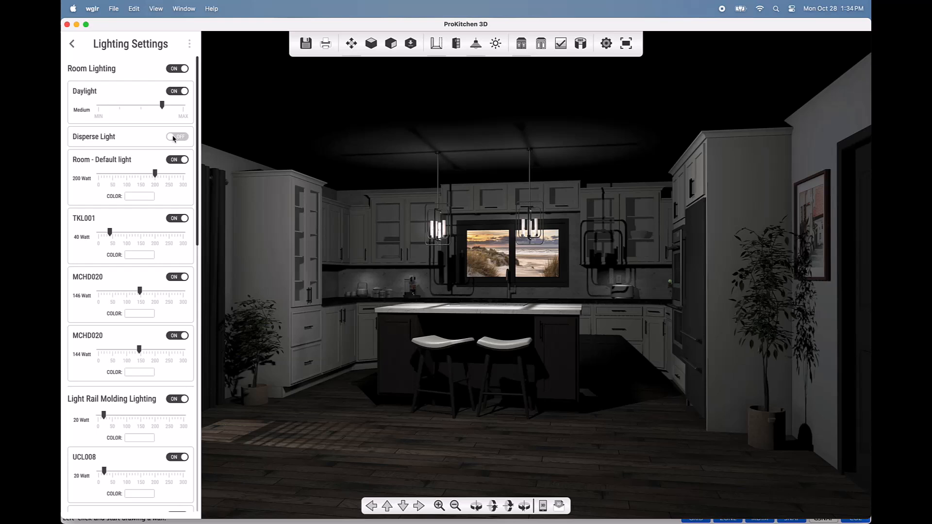
click(182, 137)
mouse_move(140, 314)
mouse_down()
mouse_move(152, 318)
mouse_move(142, 316)
mouse_up()
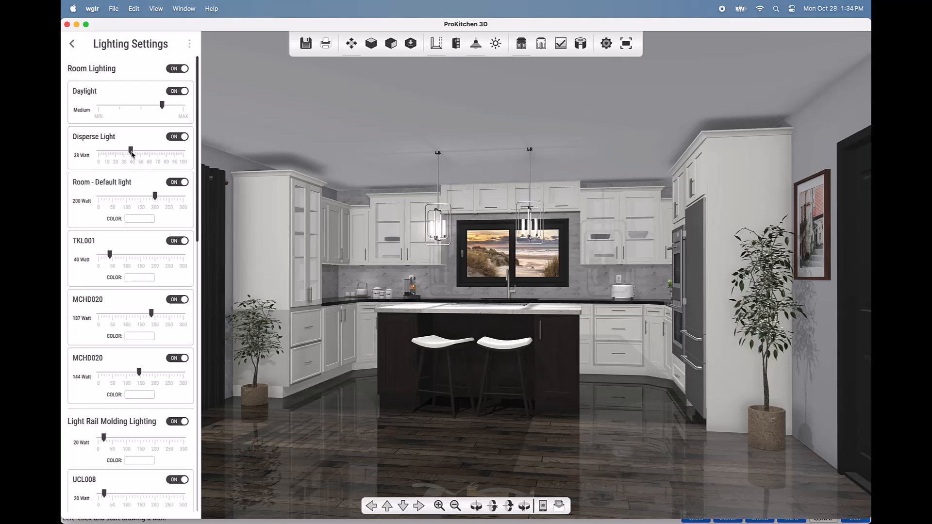
drag(132, 154, 121, 156)
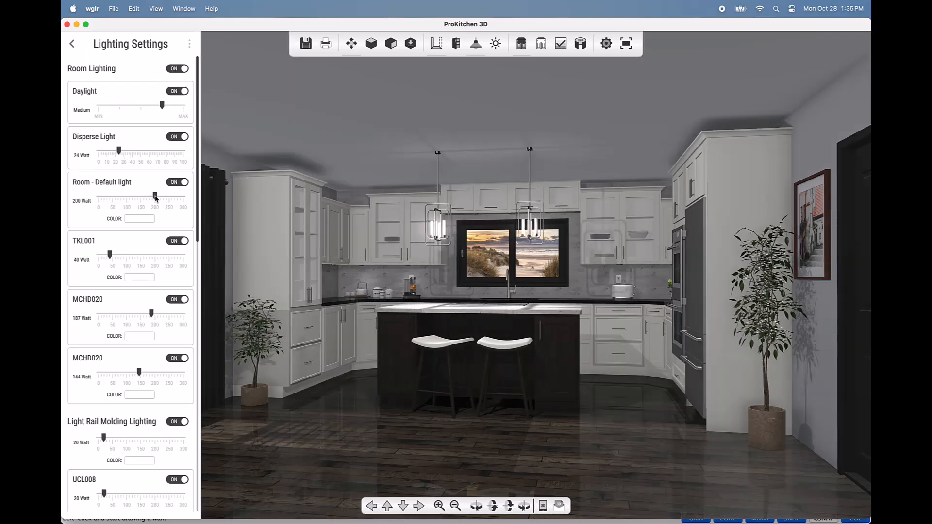
drag(156, 197, 171, 196)
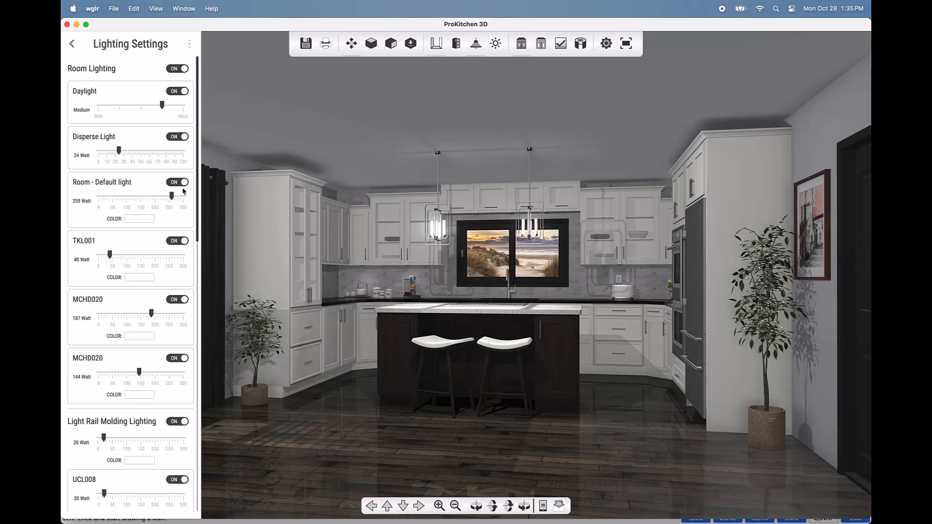
Step: Experiment with both sliders, finishing at Room - Default 264 Watt and Disperse Light 31 Watt
drag(171, 195, 151, 196)
drag(120, 152, 138, 152)
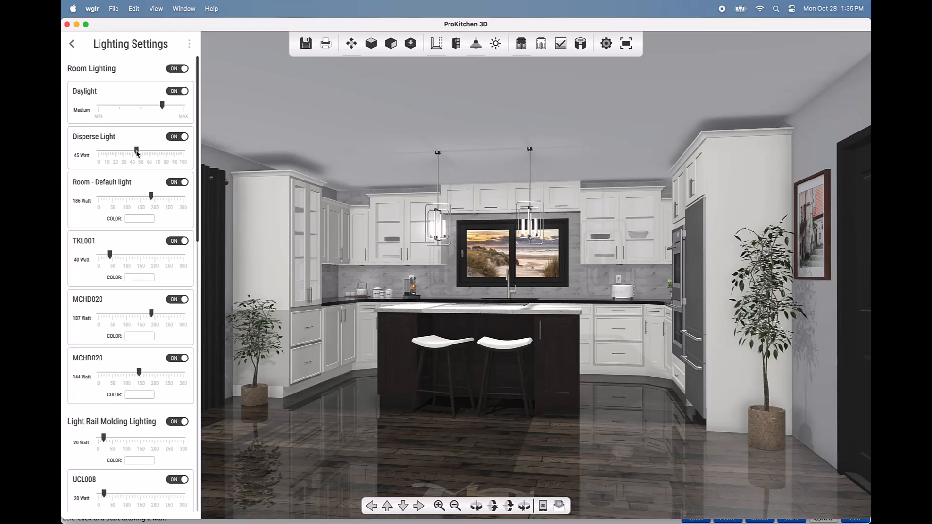
drag(137, 153, 120, 153)
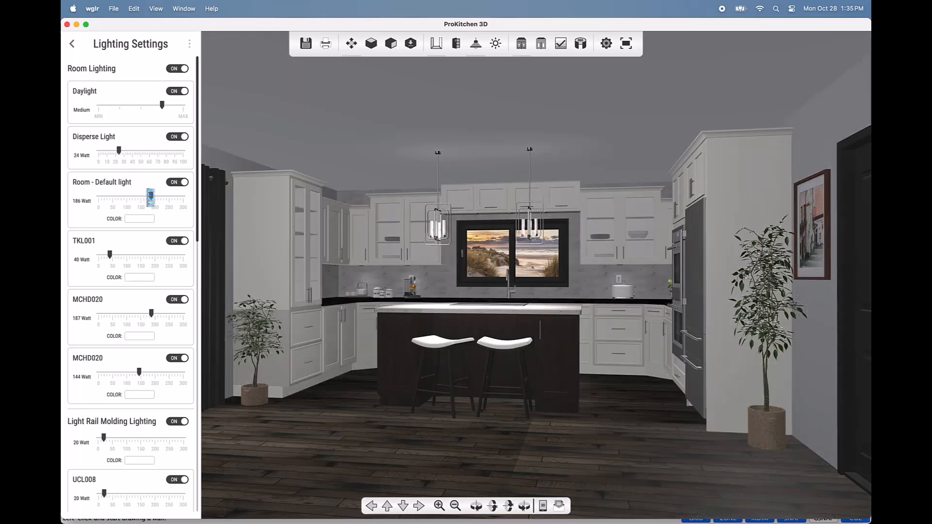
drag(151, 203, 180, 203)
drag(119, 151, 125, 152)
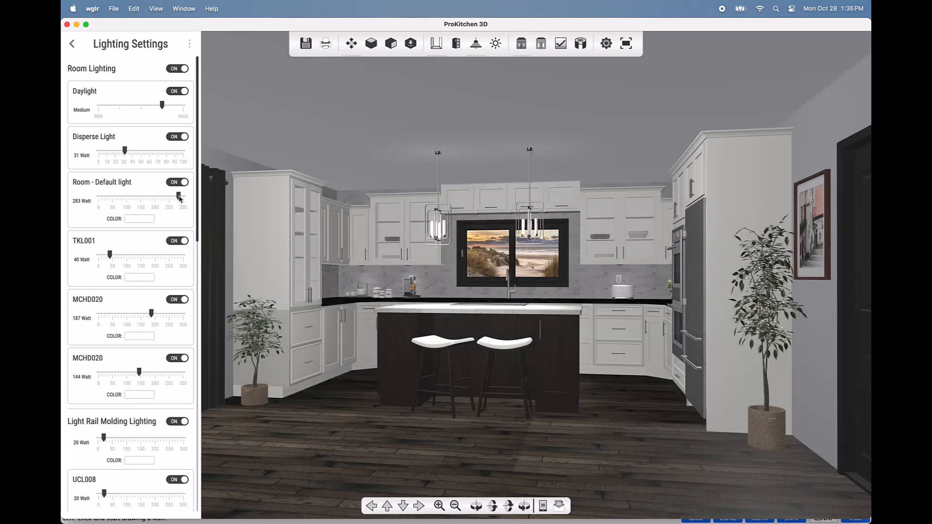
drag(179, 197, 163, 200)
drag(163, 199, 156, 199)
drag(124, 152, 134, 152)
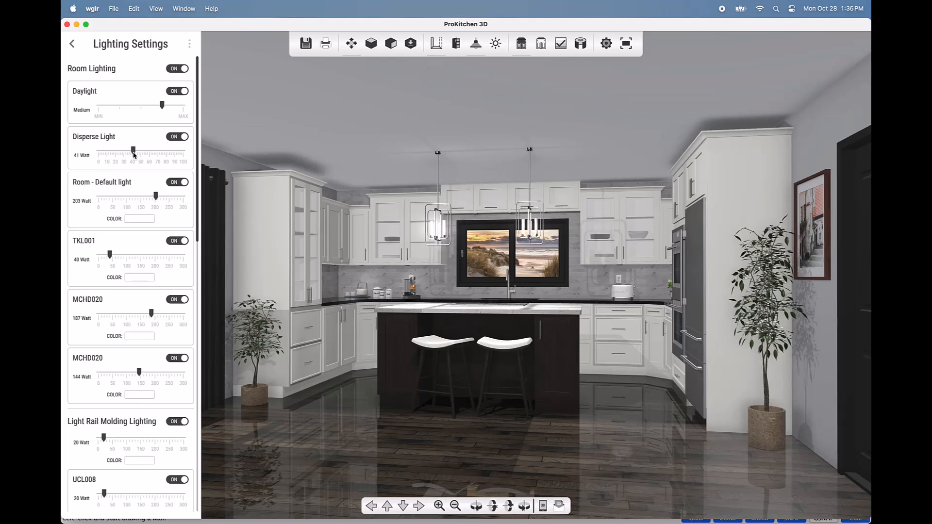
drag(135, 154, 120, 155)
drag(157, 197, 174, 197)
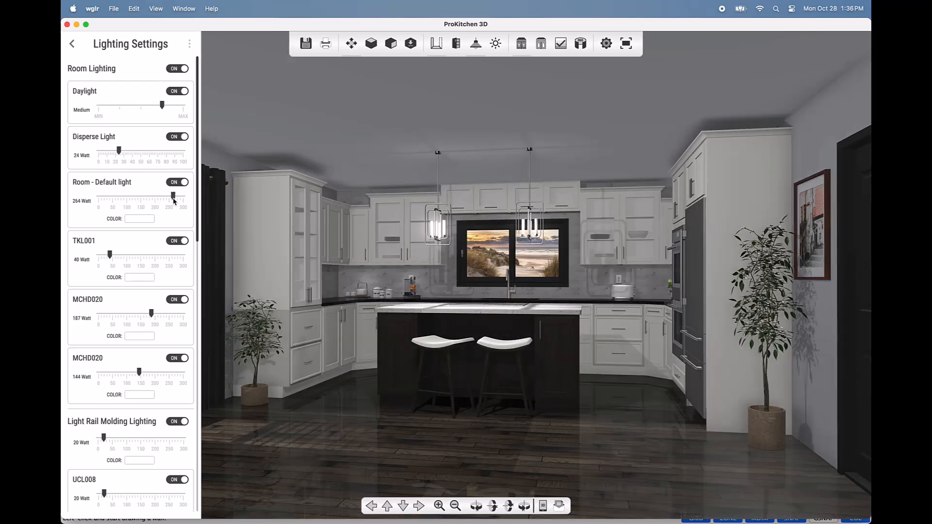
drag(120, 152, 125, 154)
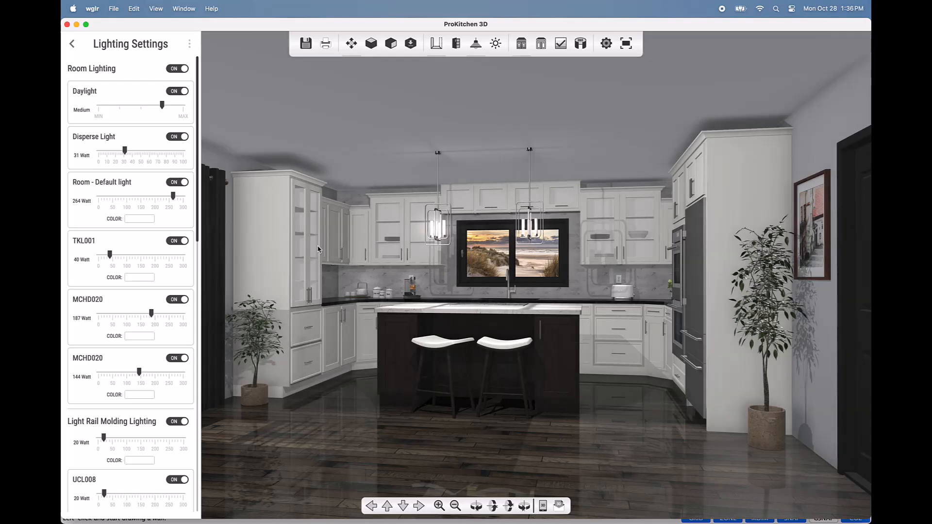
drag(320, 249, 347, 244)
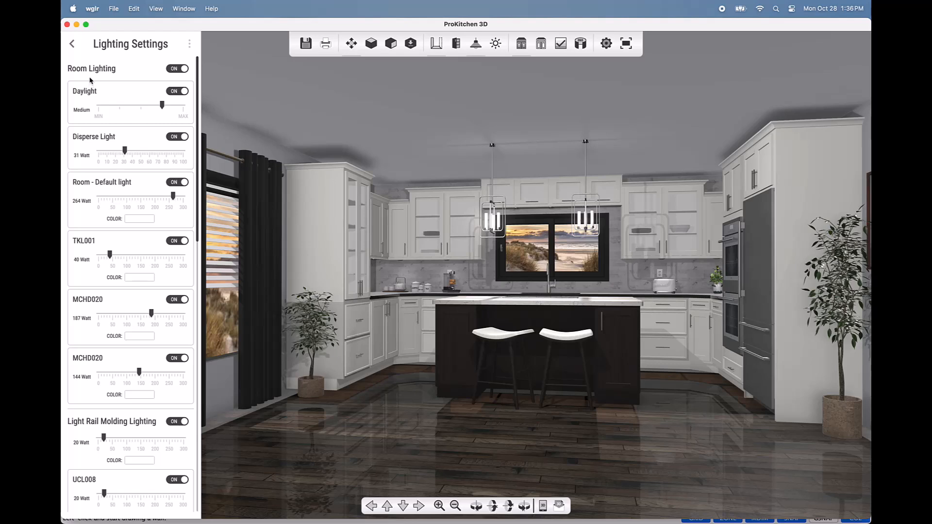
click(184, 68)
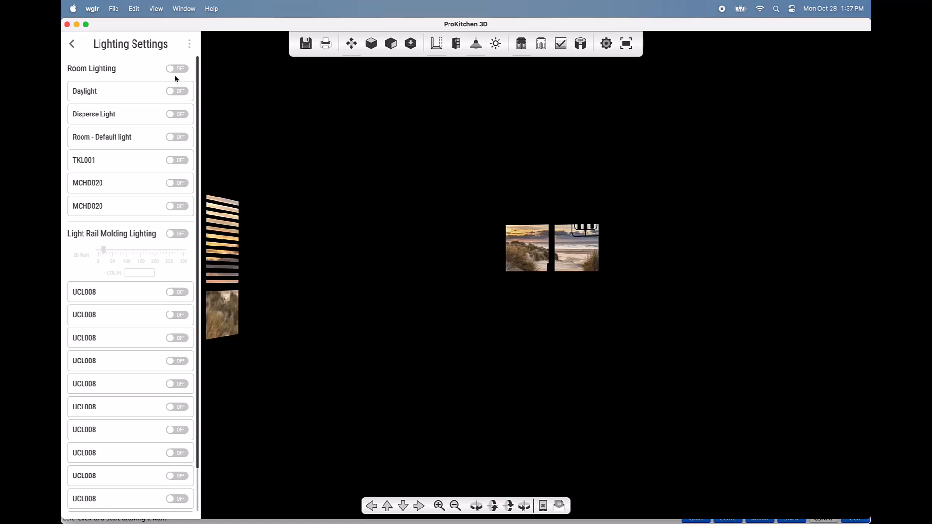
click(174, 186)
click(173, 242)
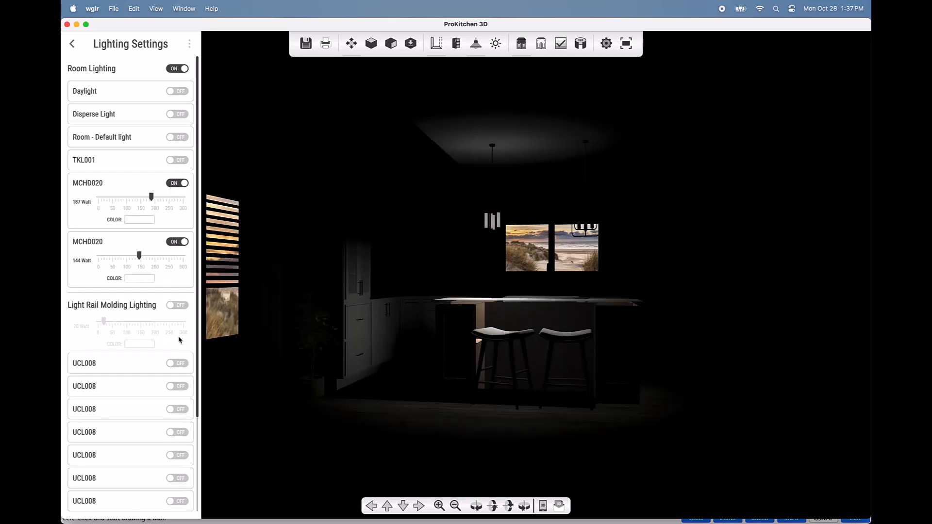
click(175, 308)
click(177, 92)
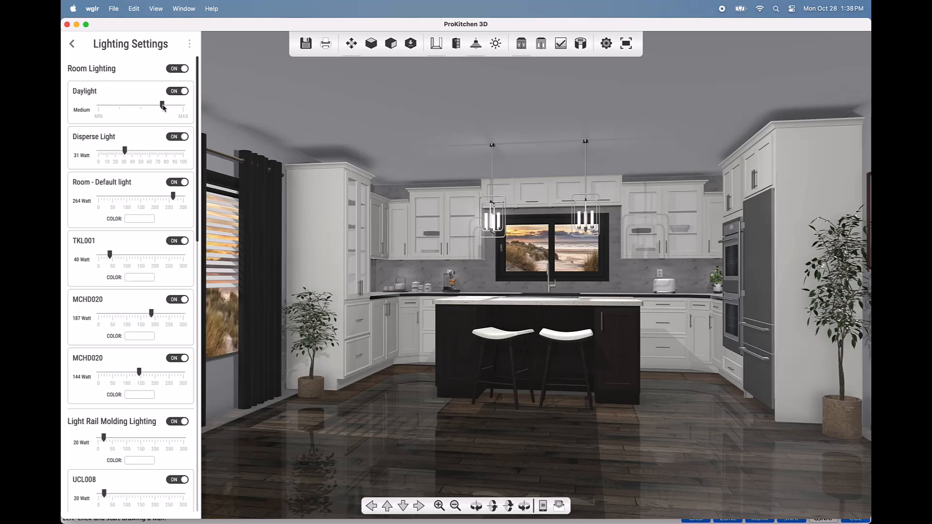
Step: Move Daylight through Low and MAX, then settle it at Medium (about 70%)
drag(163, 106, 87, 111)
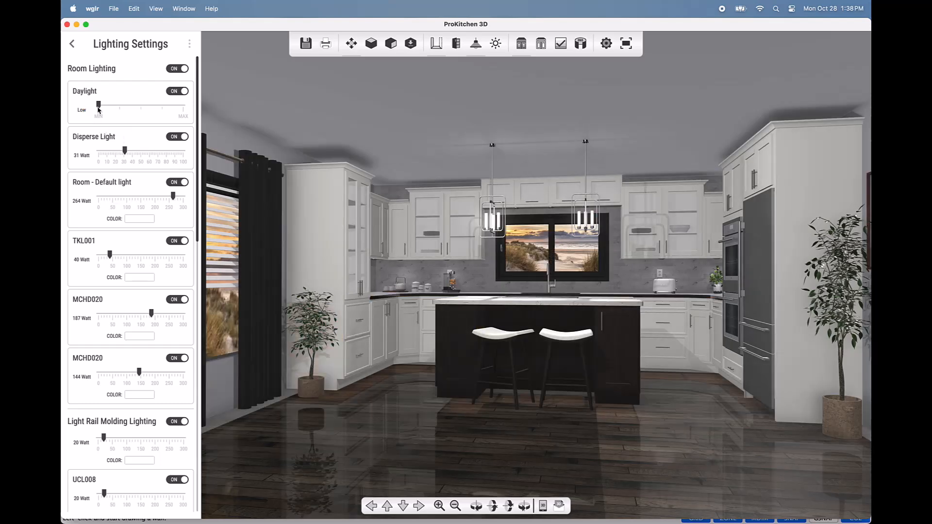
drag(99, 105, 183, 106)
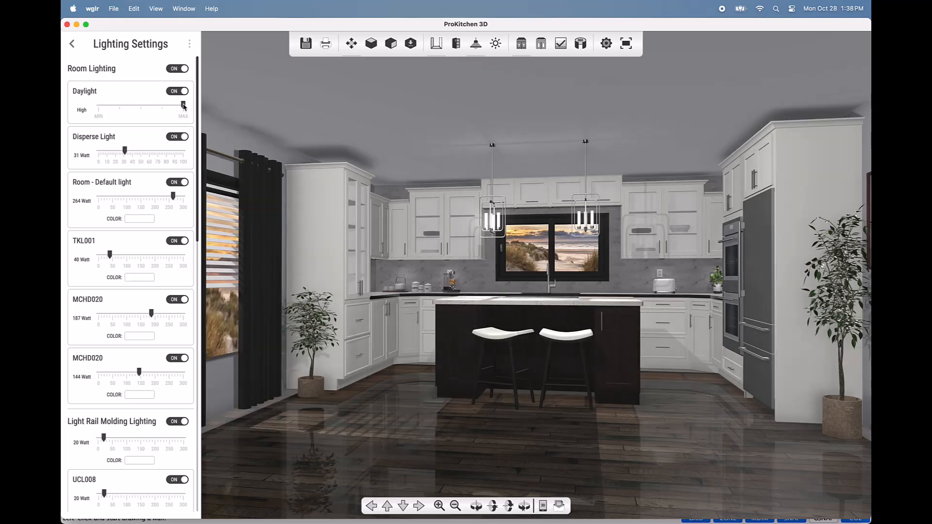
drag(183, 106, 162, 107)
drag(198, 167, 200, 235)
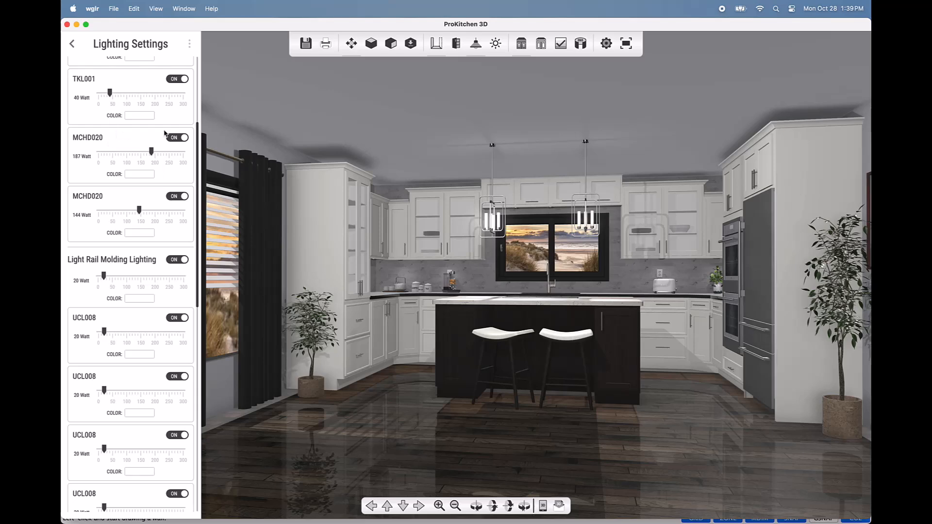
Step: Toggle TKL001 off and on, then dim both MCHD020 pendants to about 99 and 97 Watt
click(185, 79)
click(186, 80)
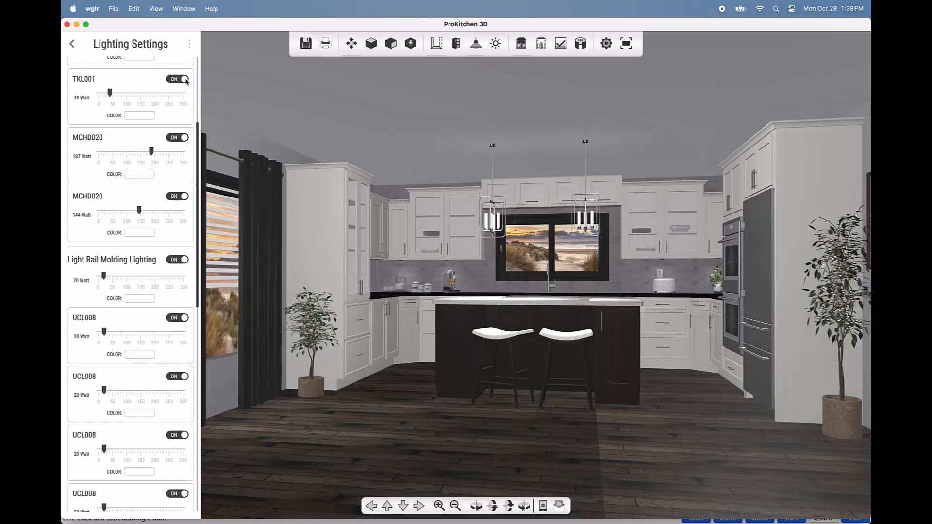
drag(152, 152, 142, 155)
drag(139, 213, 126, 213)
drag(141, 155, 127, 155)
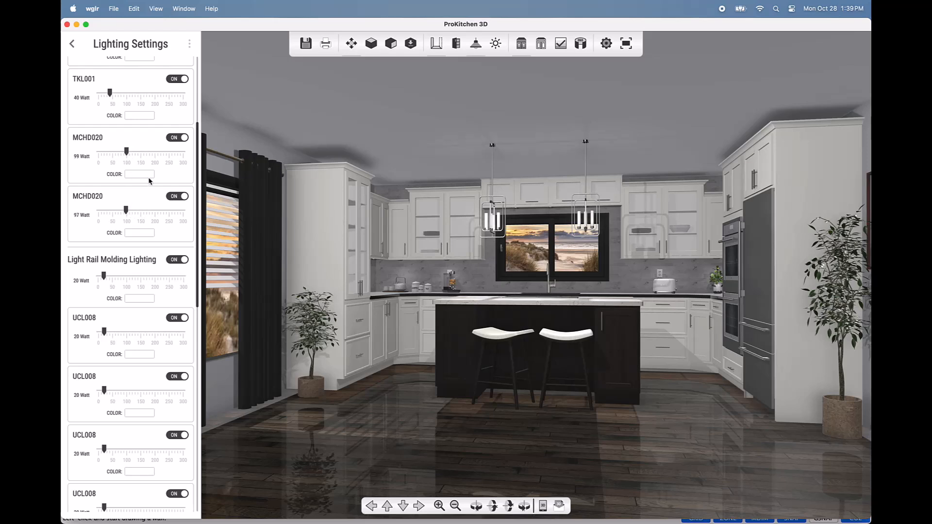
Step: Raise the Light Rail Molding Lighting to 127 Watt
scroll(151, 245, down, 5)
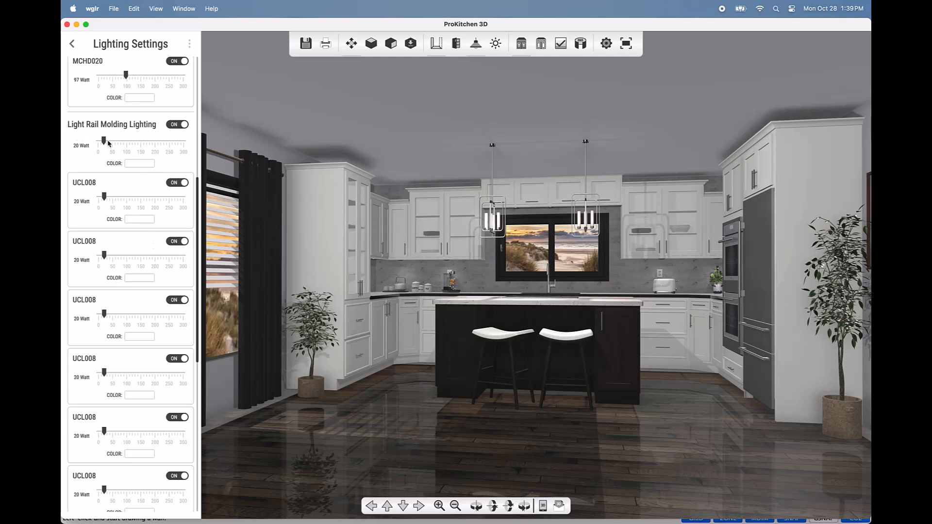
drag(104, 141, 135, 146)
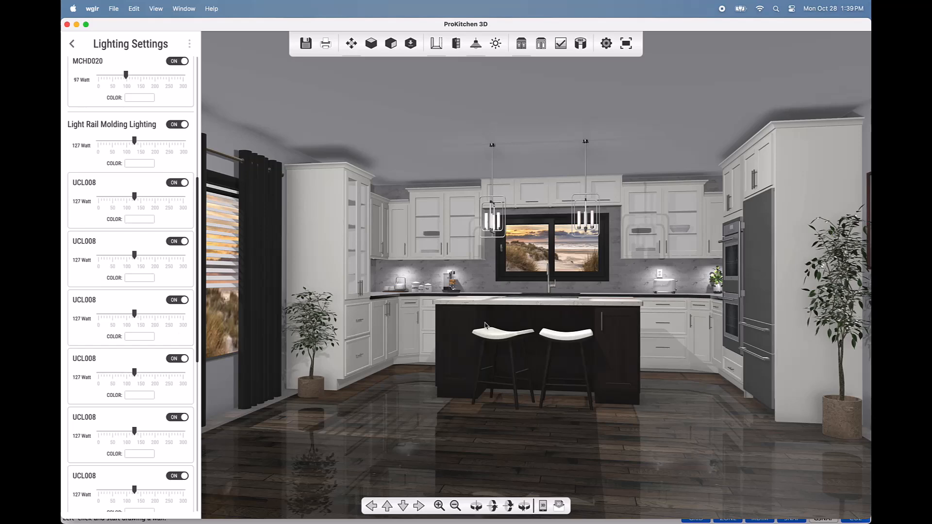
scroll(485, 325, up, 5)
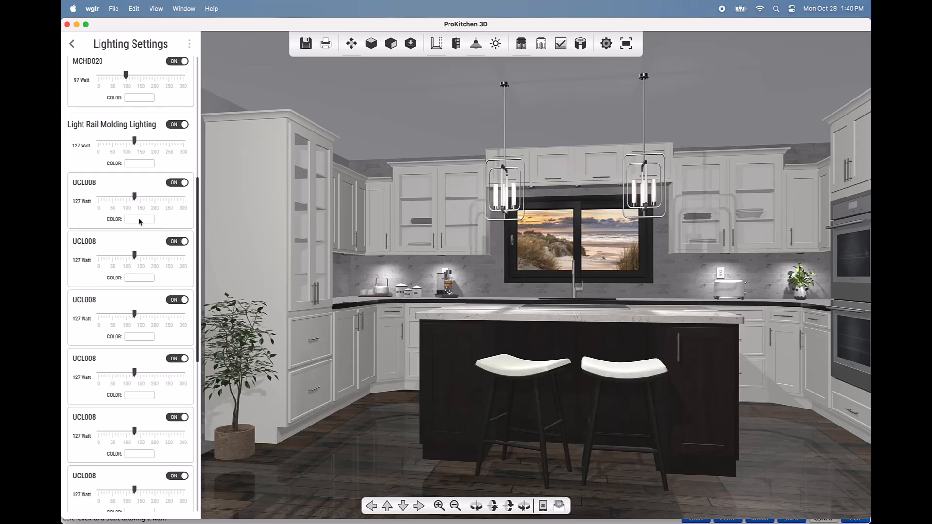
Step: Set the Light Rail Molding colour to a warm pale yellow from the colour picker
click(141, 164)
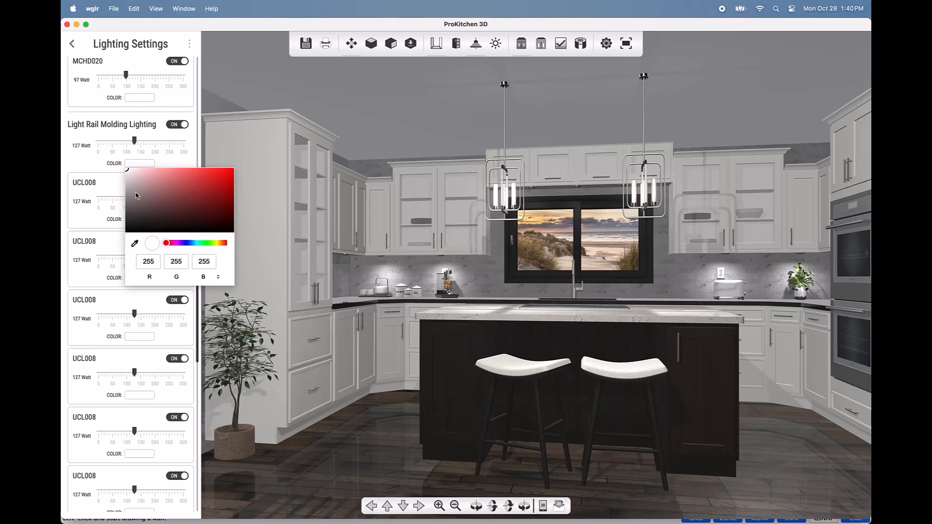
click(167, 243)
drag(168, 244, 217, 247)
drag(166, 191, 151, 171)
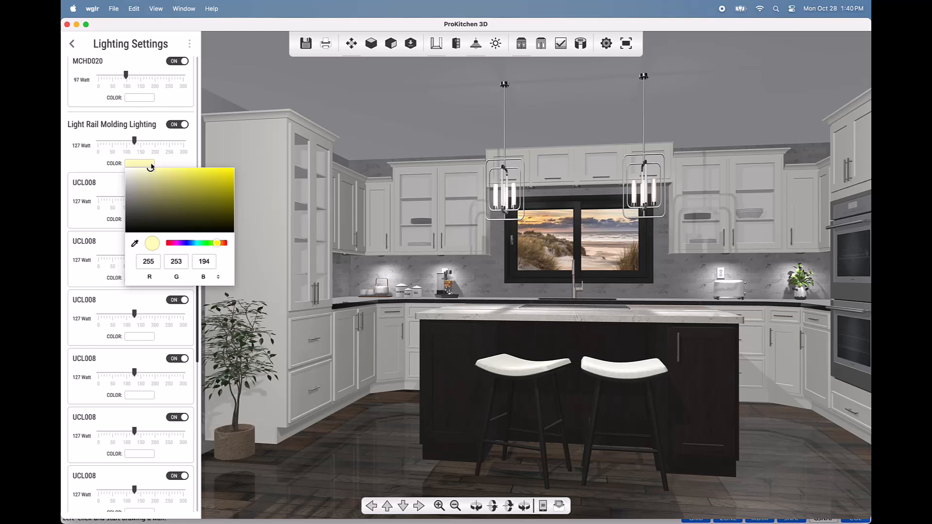
click(342, 169)
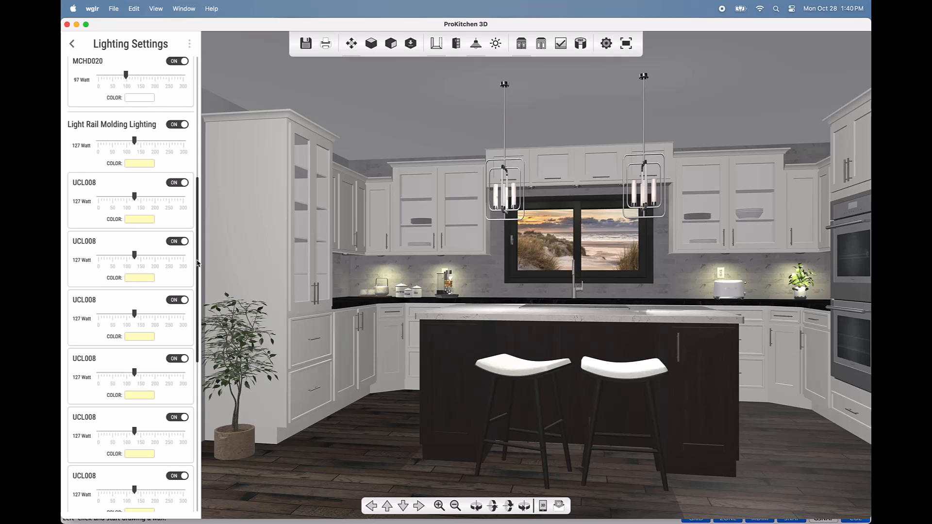
drag(197, 262, 215, 99)
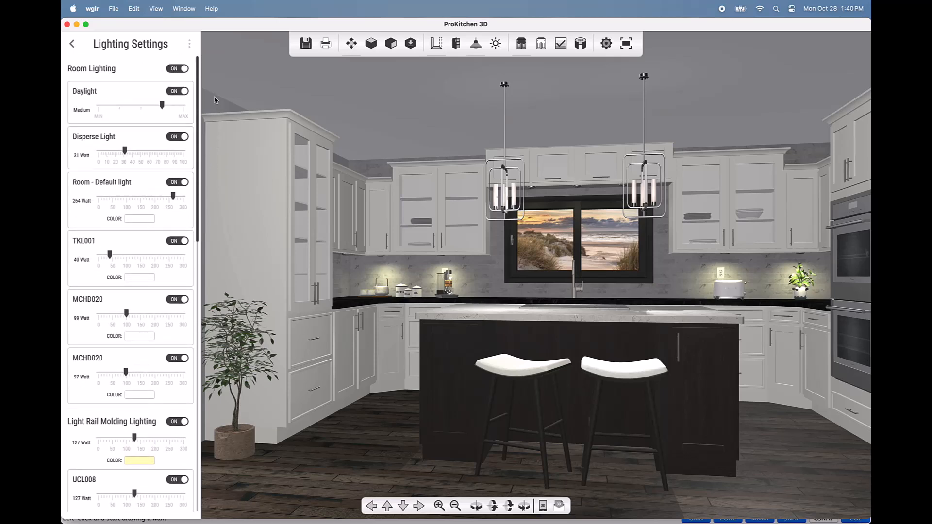
Step: Choose SET DEFAULT from the Lighting Settings three-dot menu
click(190, 46)
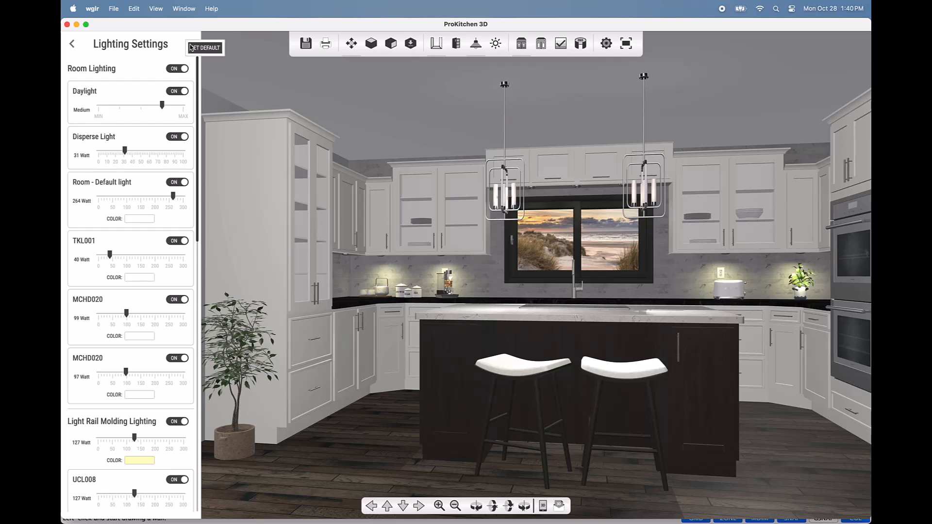
click(217, 48)
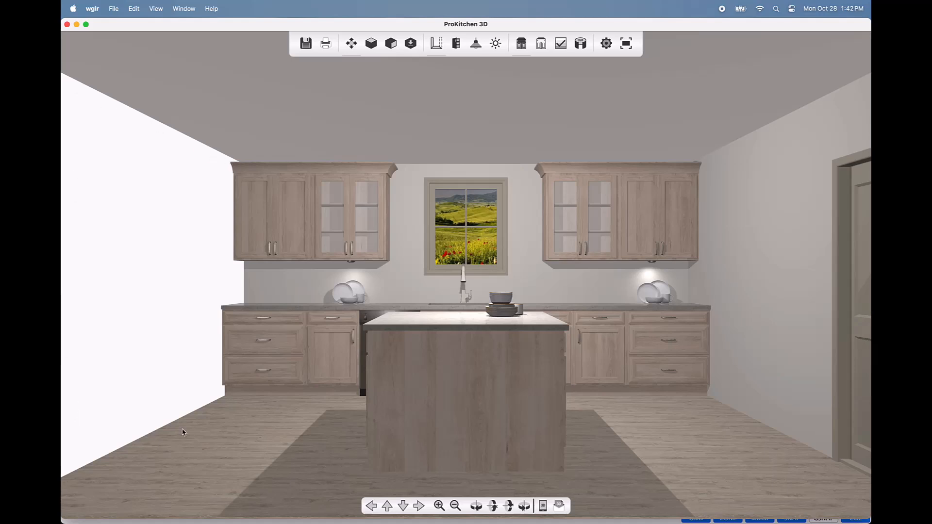
Step: Draw the left wall from the bottom-left corner to the top wall, then return to 3D
click(77, 25)
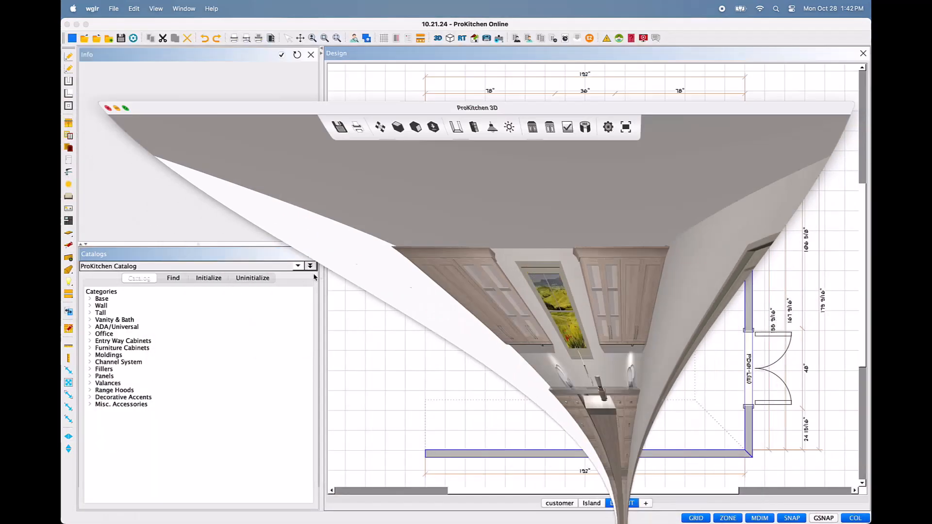
click(426, 441)
click(425, 150)
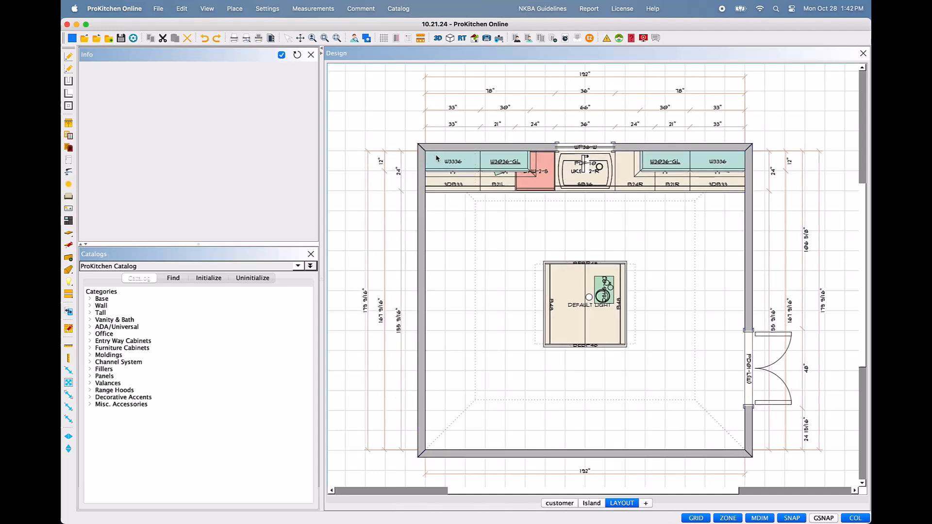
click(572, 515)
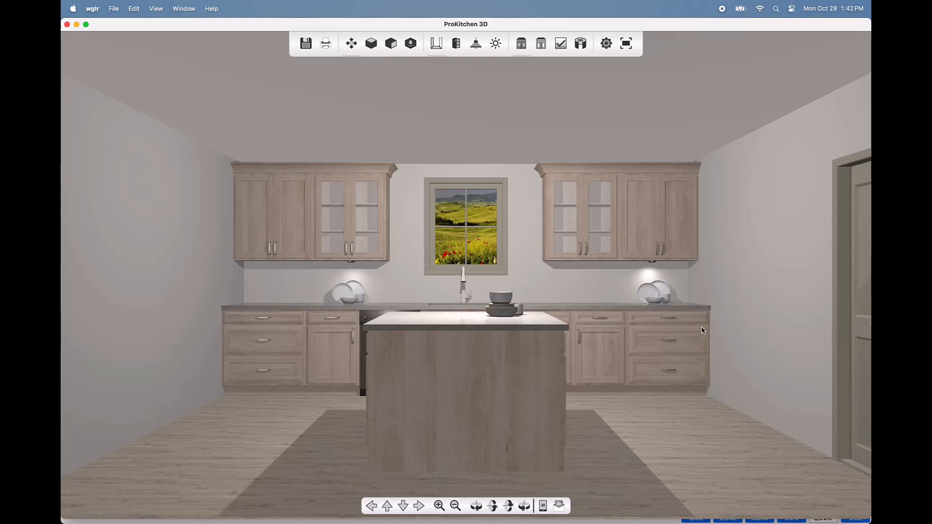
Step: Orbit, zoom and tilt around the kitchen and island, then select the back wall
drag(710, 354, 660, 356)
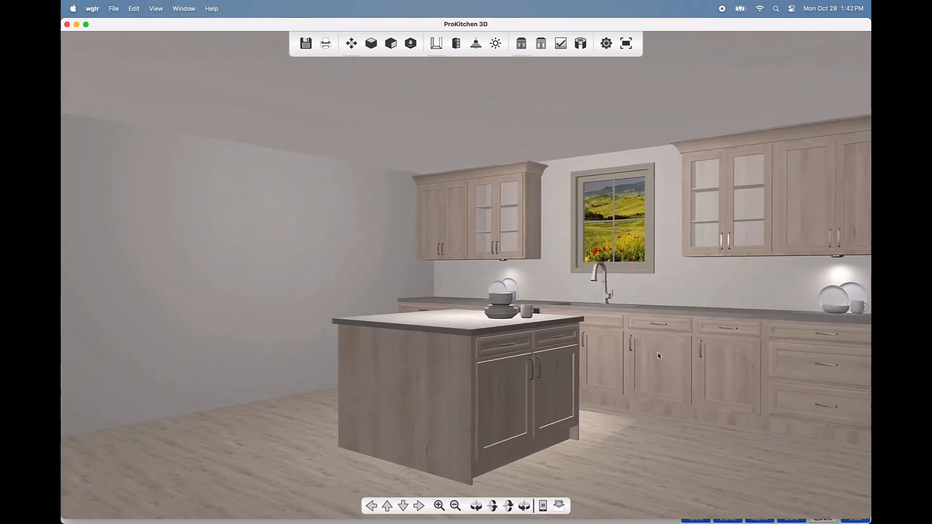
scroll(660, 357, down, 5)
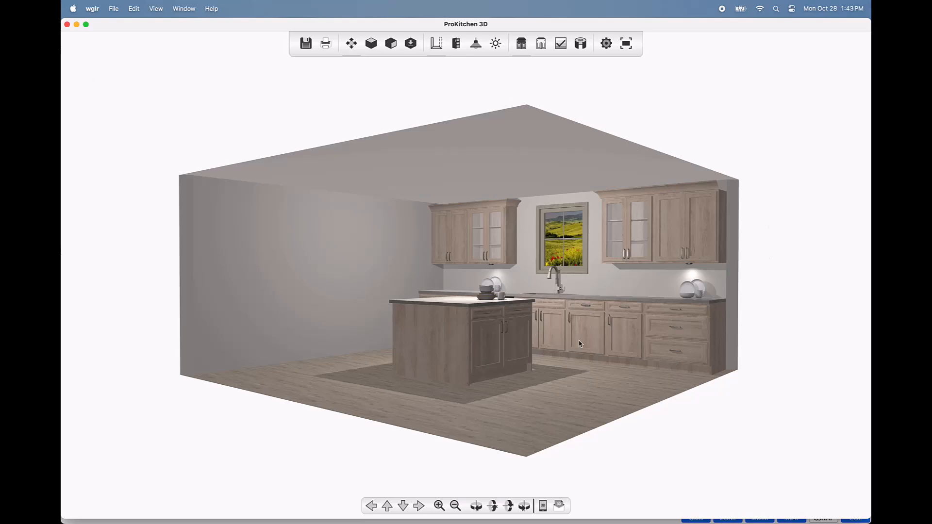
scroll(590, 356, up, 3)
scroll(590, 356, up, 5)
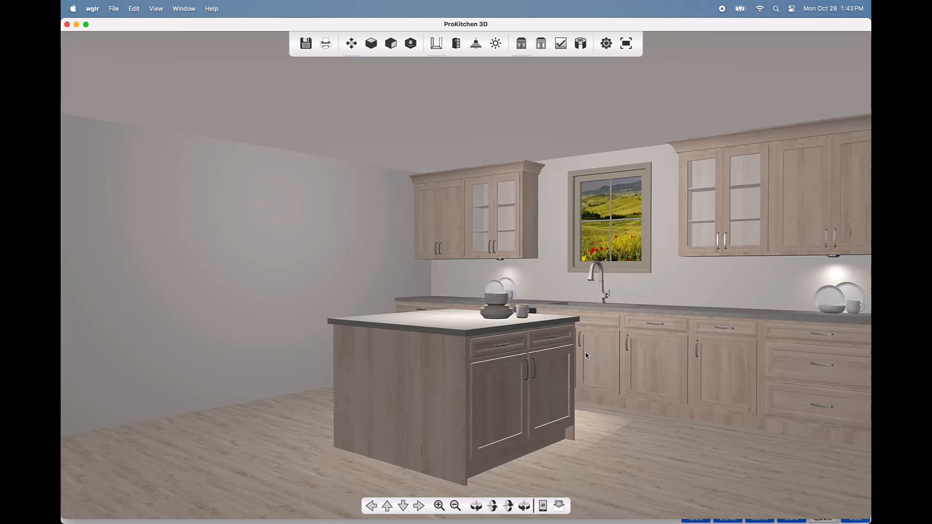
scroll(576, 358, up, 2)
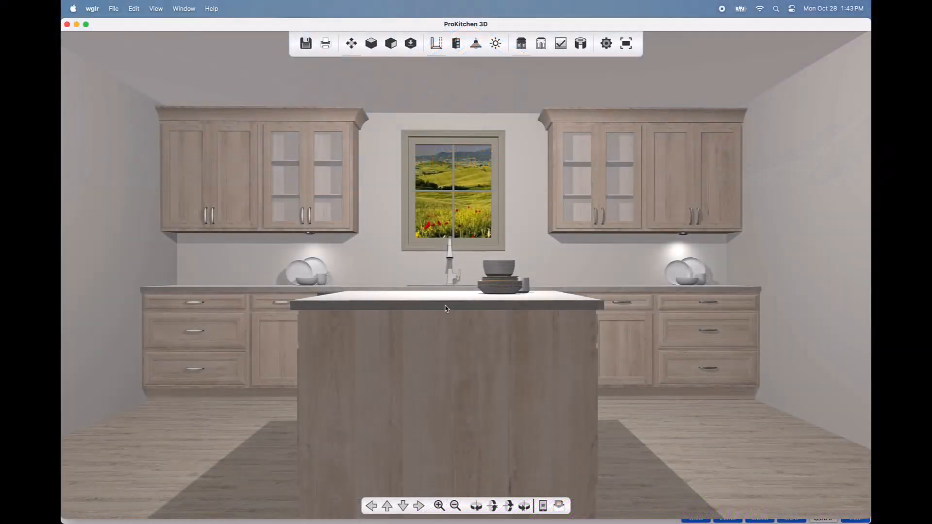
drag(445, 305, 445, 318)
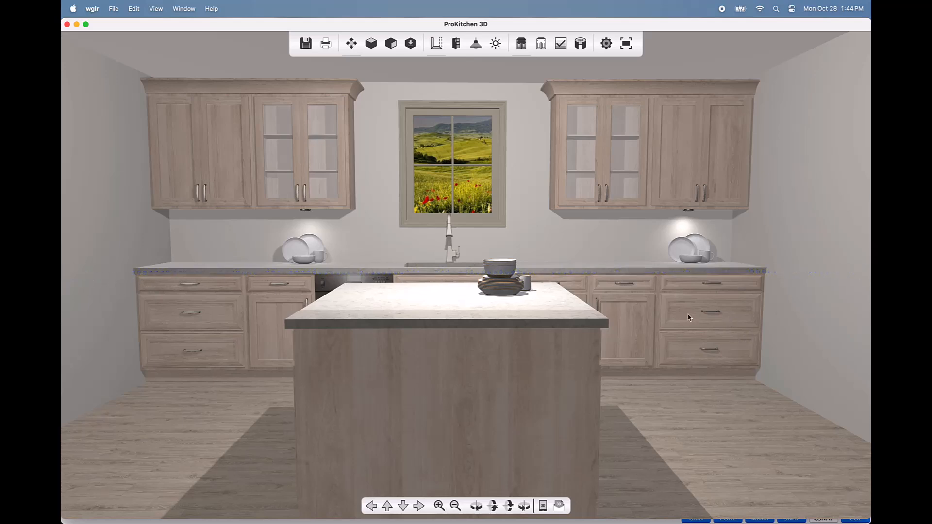
drag(696, 328, 637, 337)
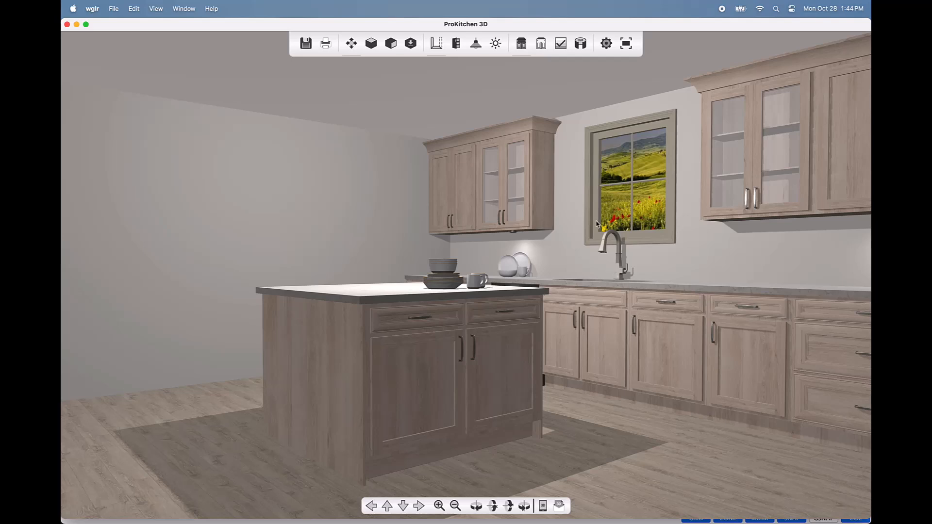
click(566, 136)
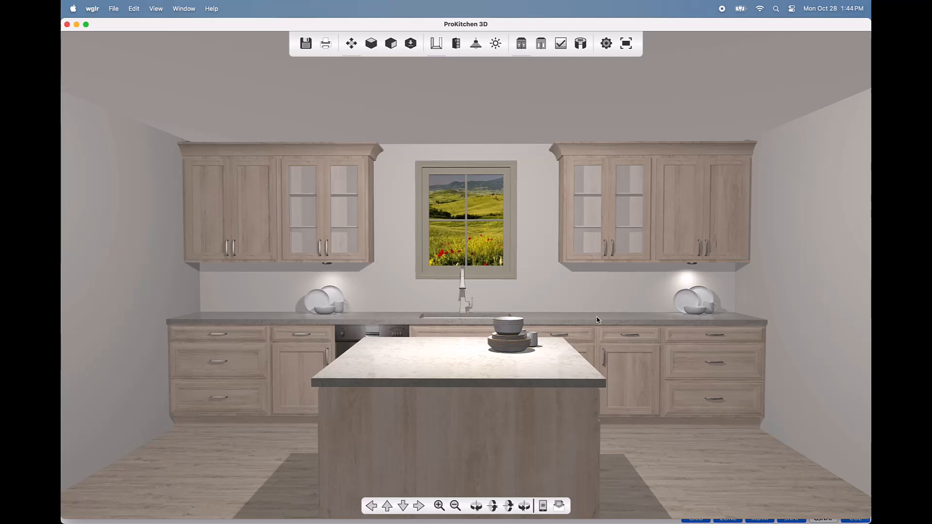
Step: Back on the floor plan, bring up the Design Settings Textures page and scroll the surface options
click(67, 25)
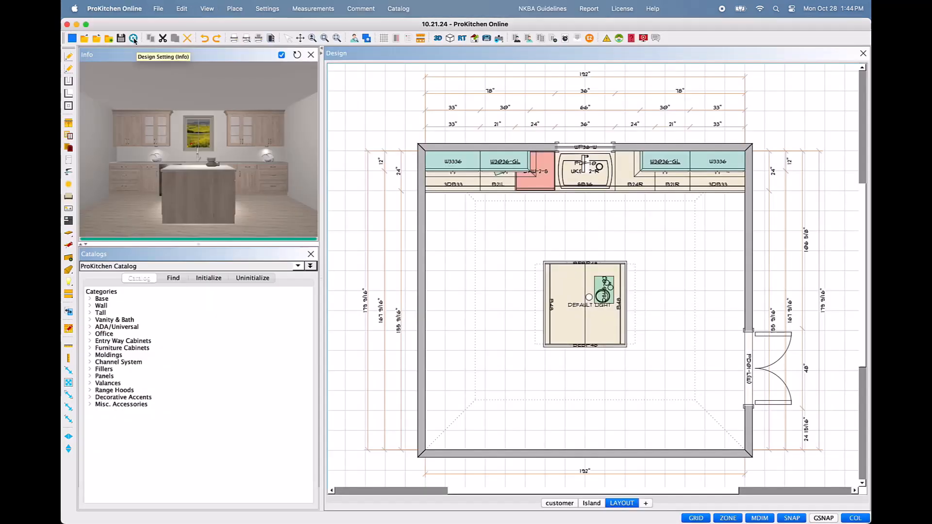
click(133, 38)
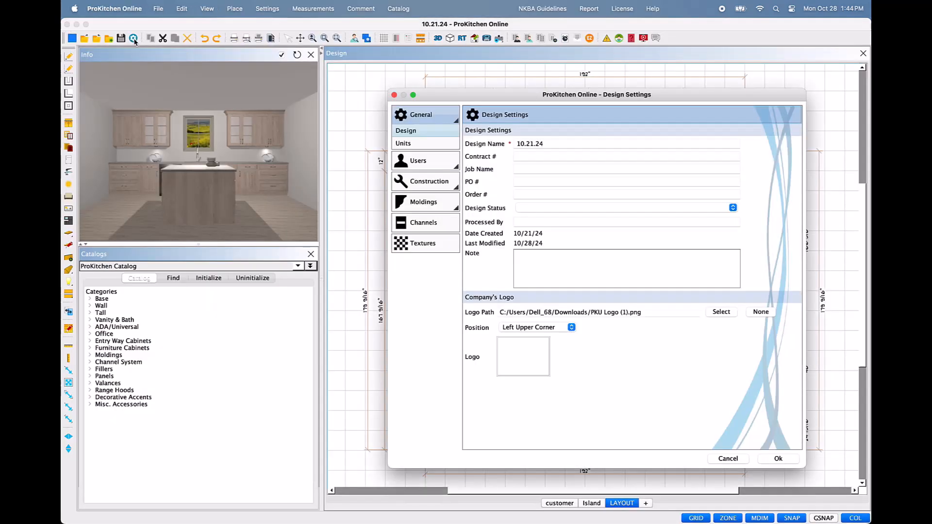
click(448, 248)
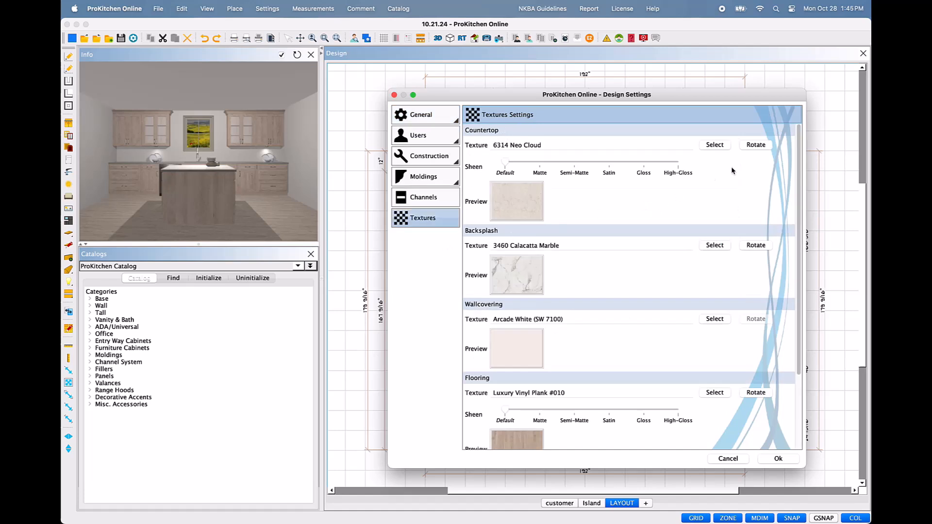
scroll(732, 171, down, 1)
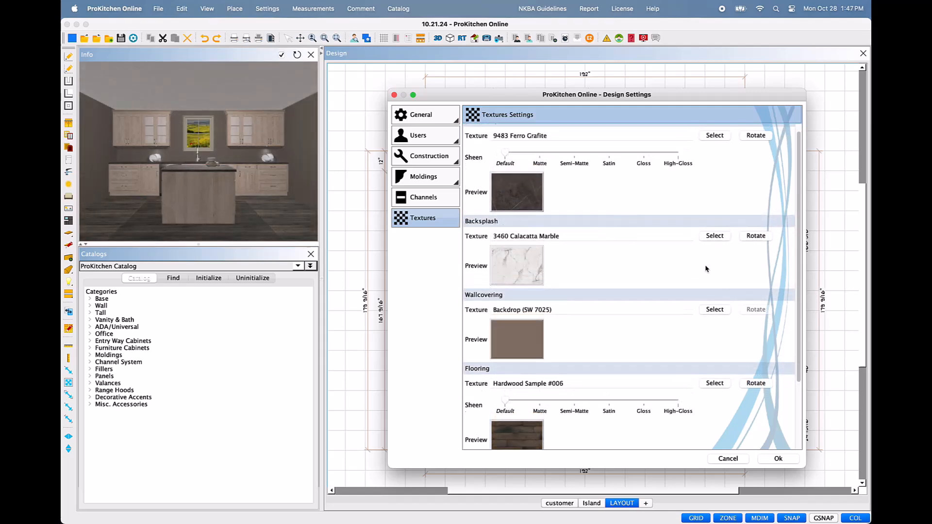
scroll(707, 269, down, 1)
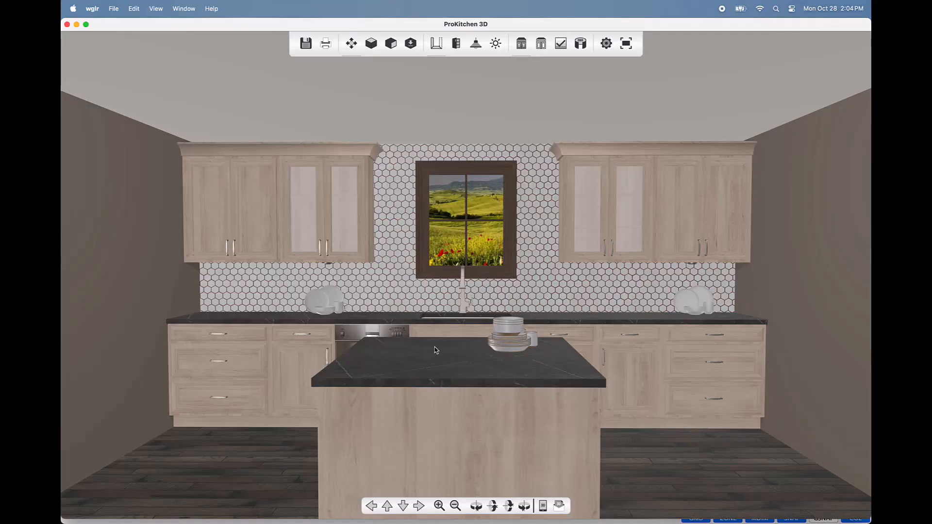
Step: Set the Countertop Sheen to High-Gloss in the Design Settings textures
click(78, 25)
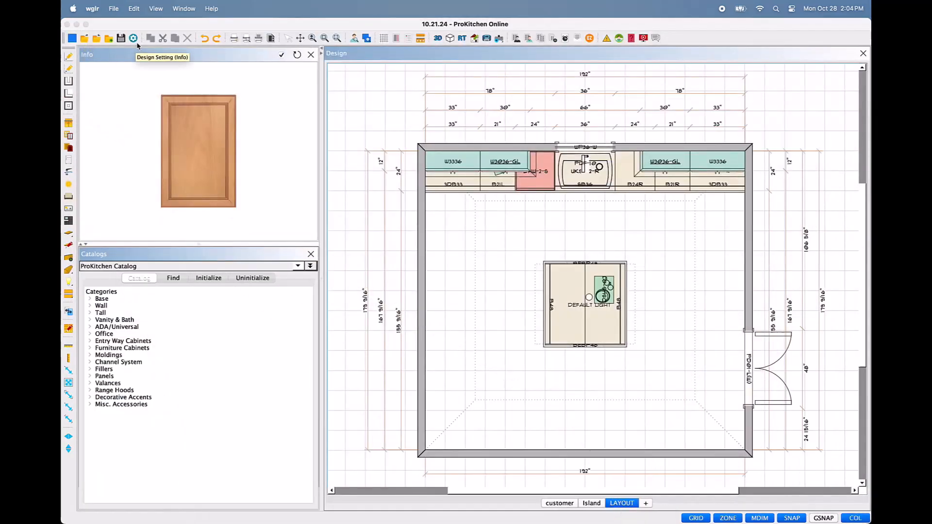
click(133, 39)
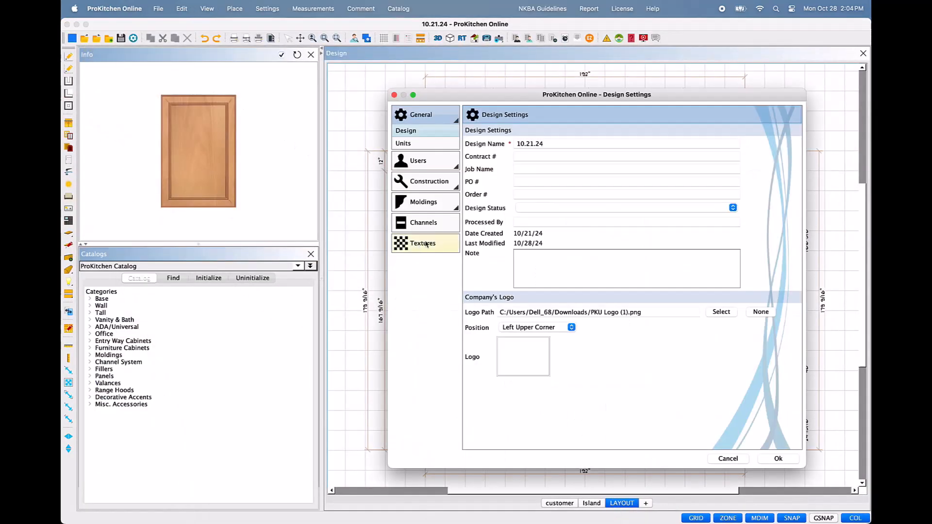
click(426, 244)
click(679, 165)
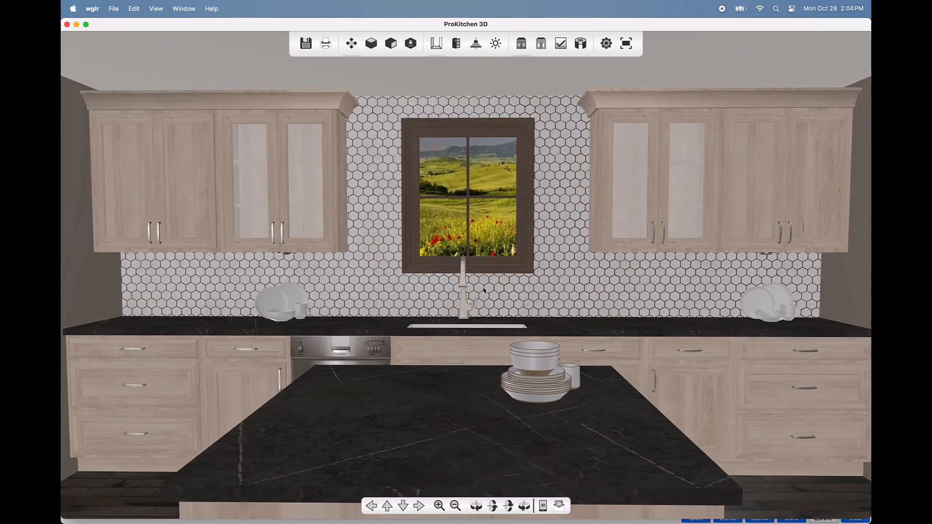
Step: Lower and pull back the 3D camera to view the glossy counters, island and cabinets
mouse_move(482, 286)
mouse_down()
mouse_move(483, 276)
mouse_move(484, 293)
mouse_up()
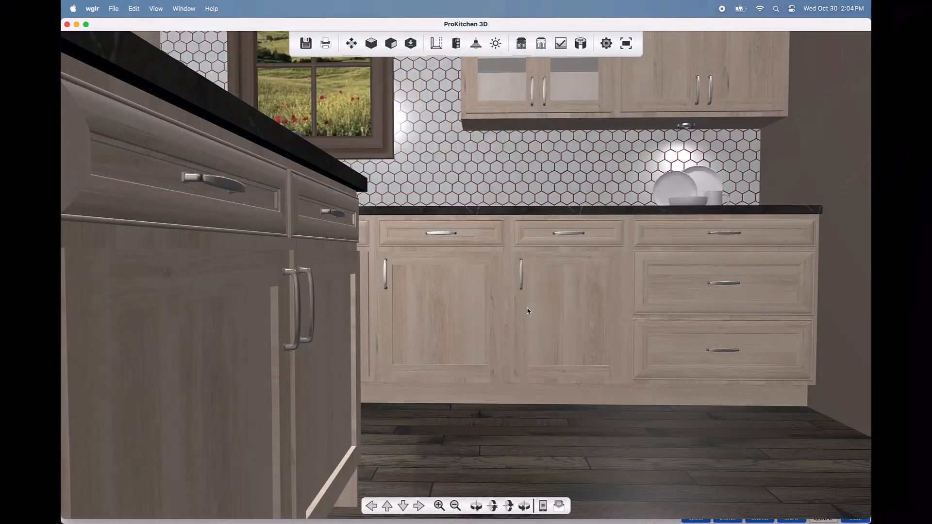
drag(528, 311, 543, 402)
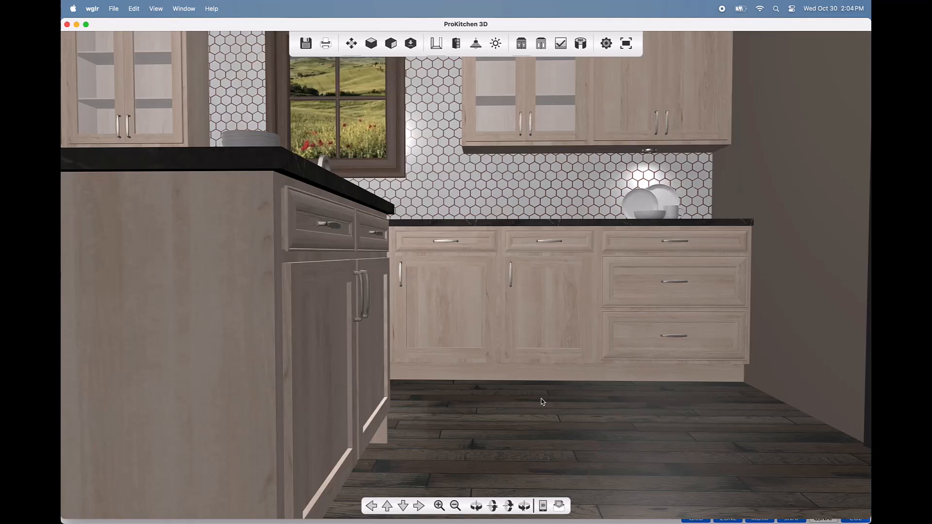
drag(542, 411, 542, 412)
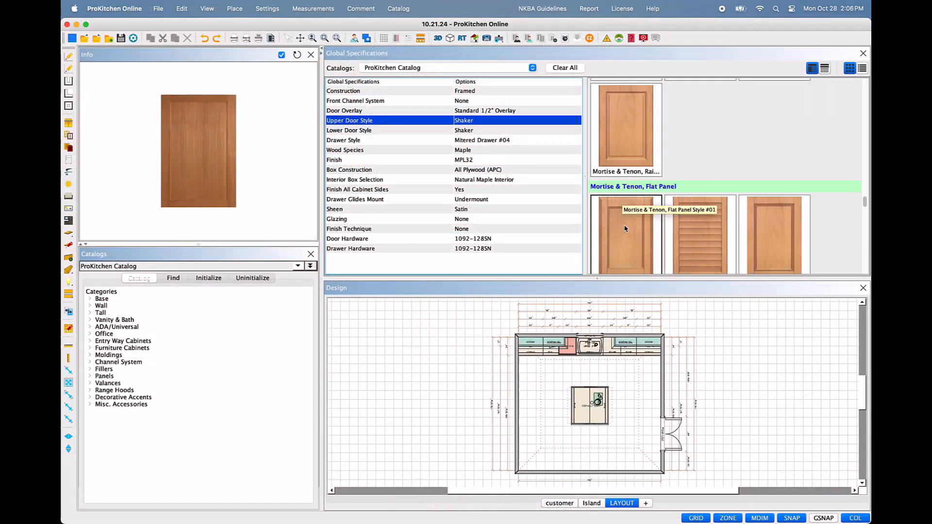
Step: Choose the Mortise & Tenon, Flat Panel door style for all cabinets
click(625, 229)
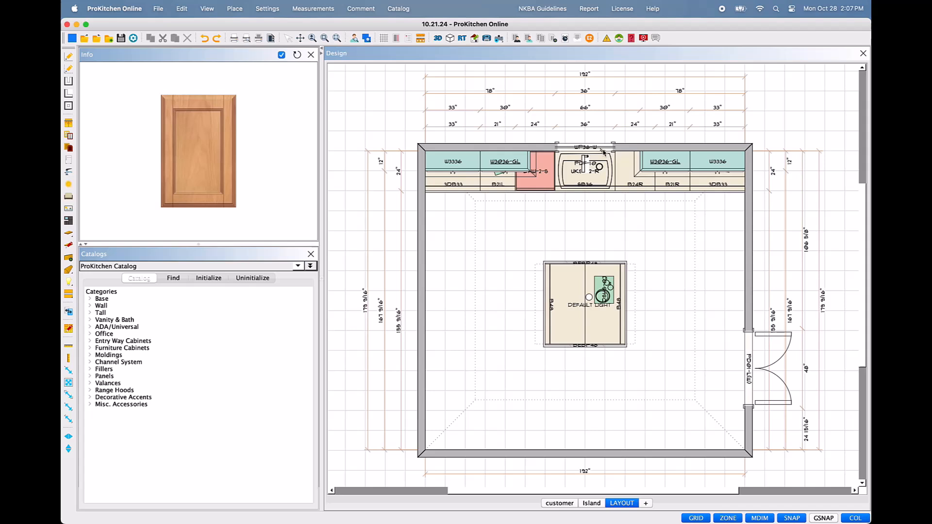
Step: Give window WP36-W the second trim profile and the patio door an arched interior casing
double_click(604, 152)
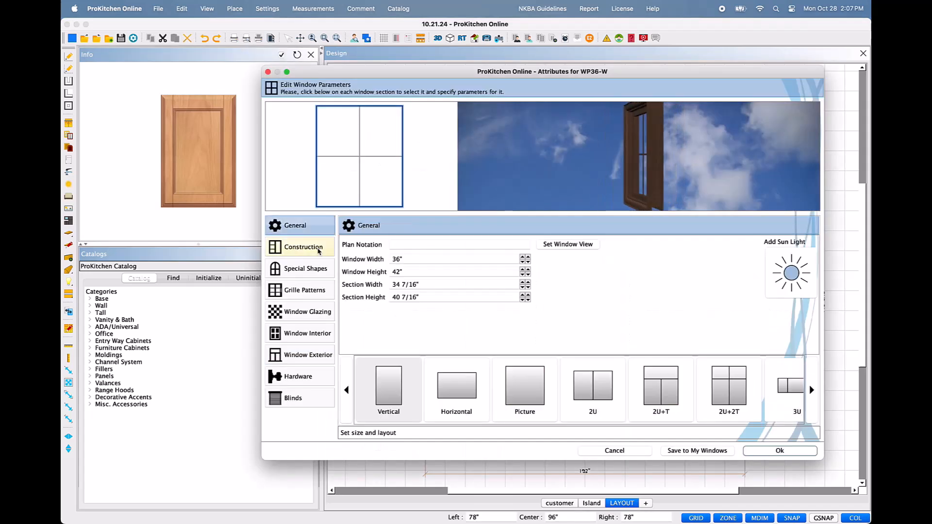
click(319, 251)
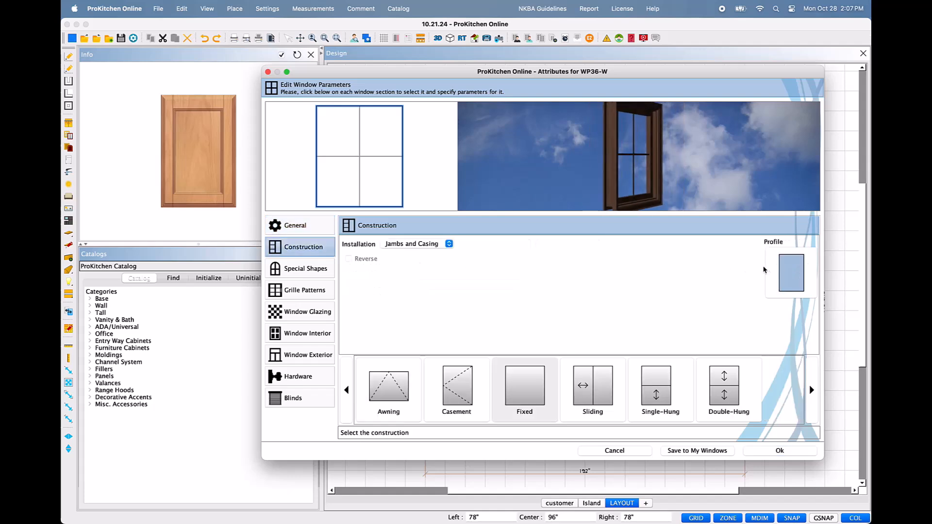
click(790, 273)
click(760, 294)
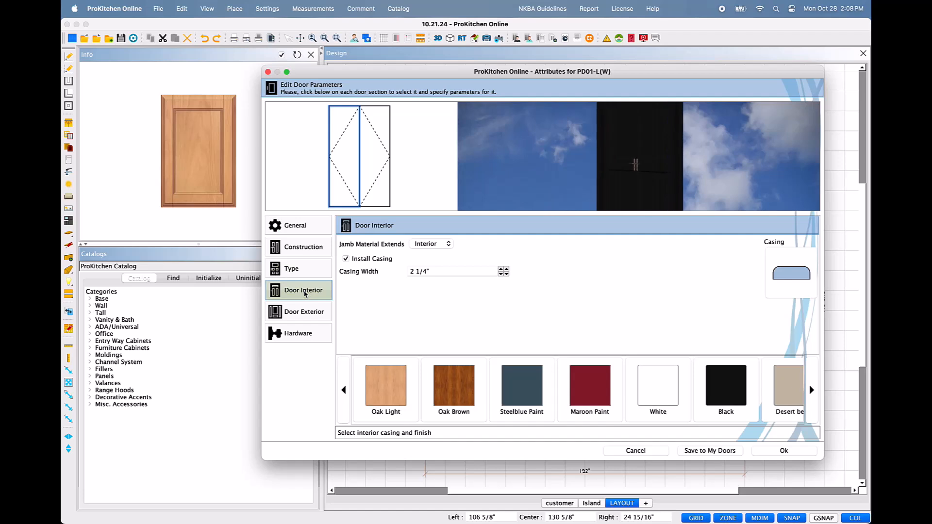
click(806, 289)
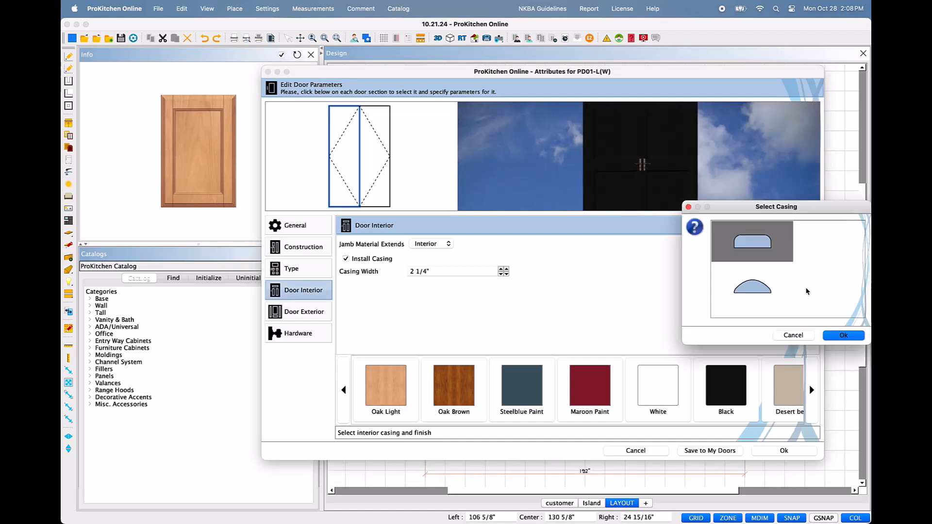
click(748, 293)
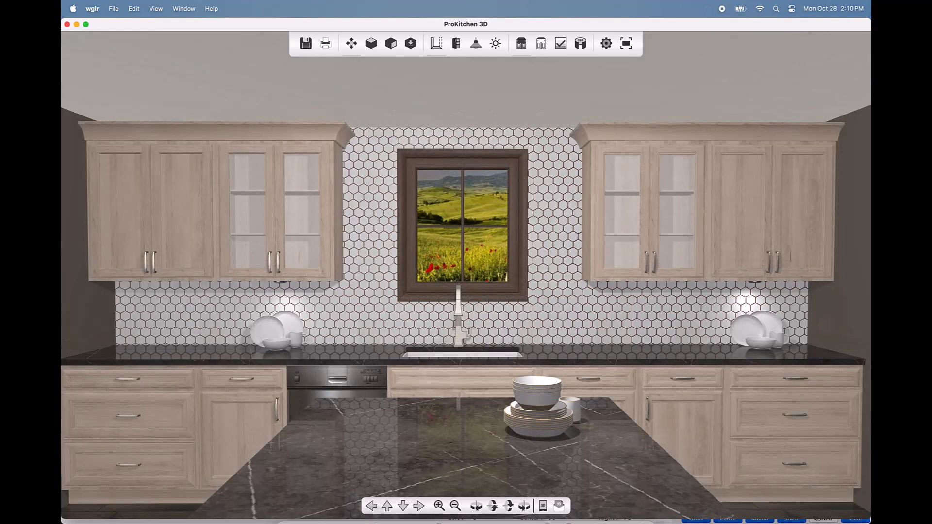
Step: Open v2.jpg in Preview and drag its Saturation down in Adjust Color
click(299, 515)
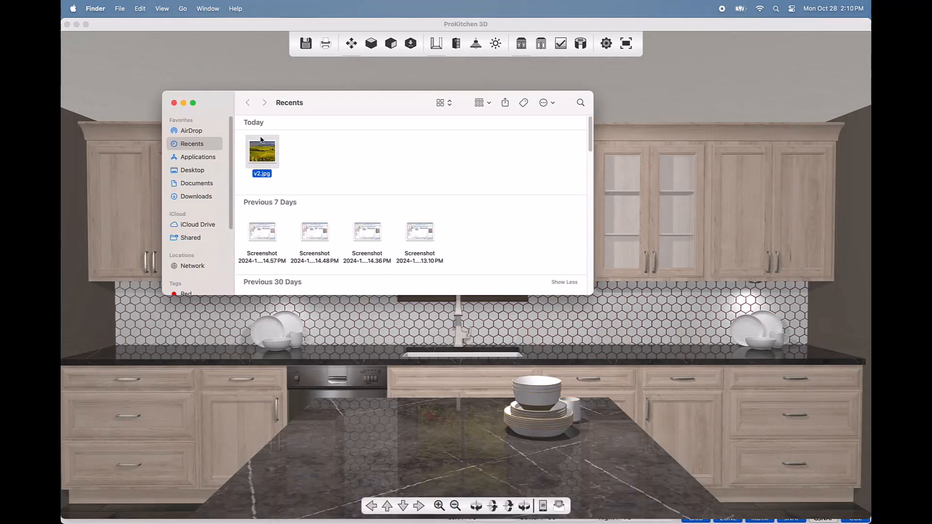
double_click(265, 150)
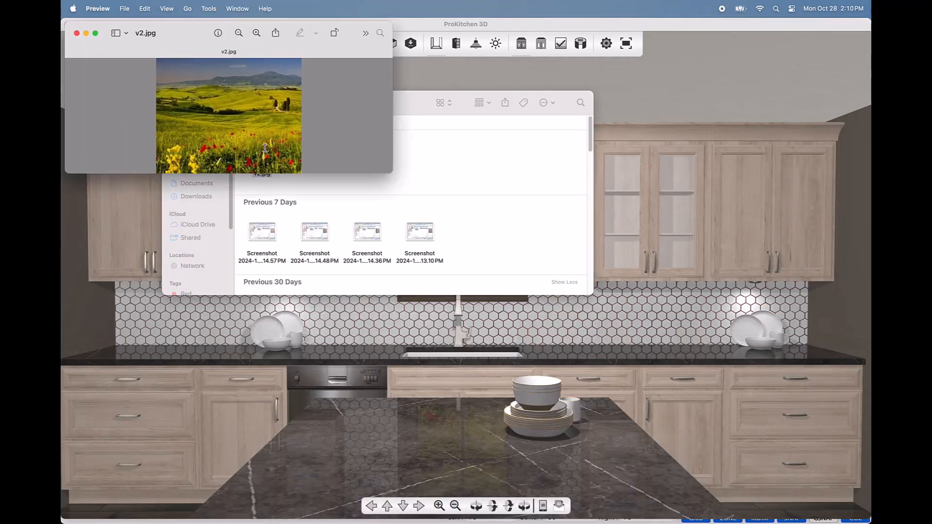
click(208, 9)
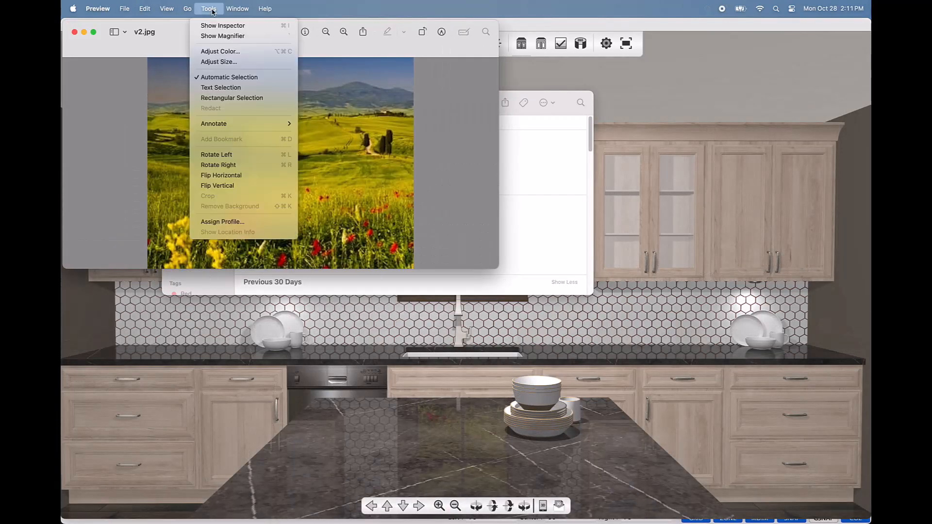
click(273, 54)
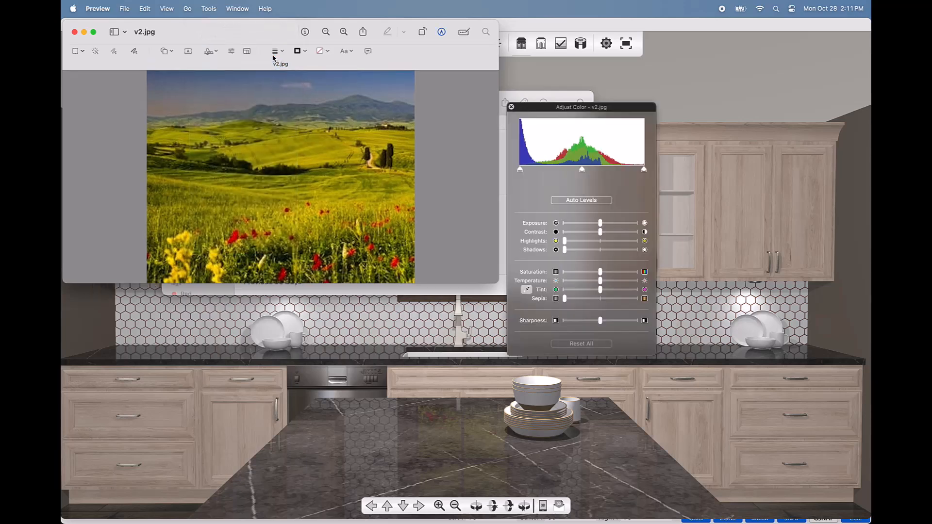
drag(601, 272, 585, 273)
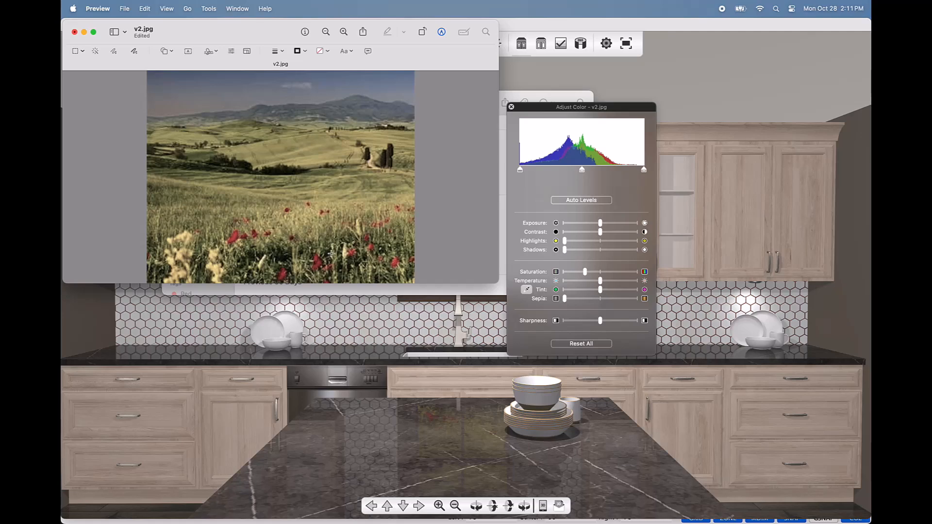
Step: Save the desaturated v2.jpg and reopen the WP36-W window attributes
click(511, 107)
click(124, 9)
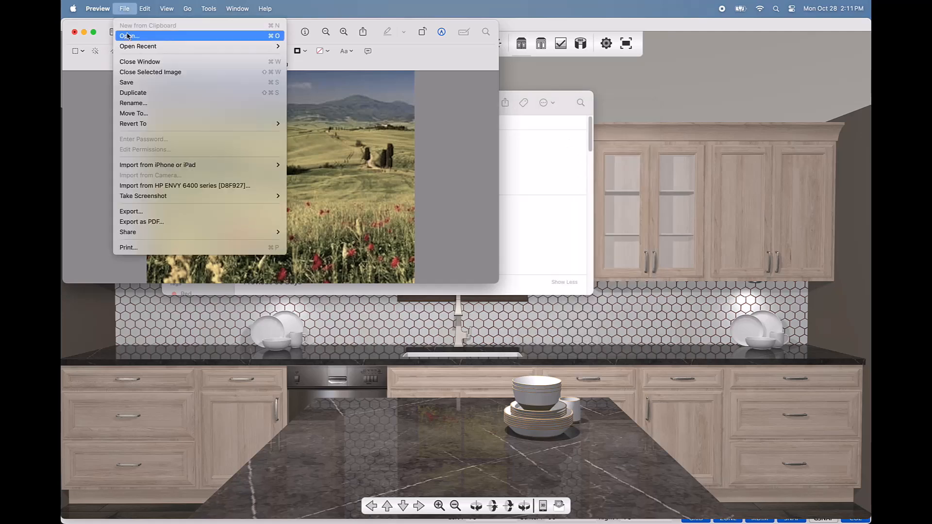
click(134, 82)
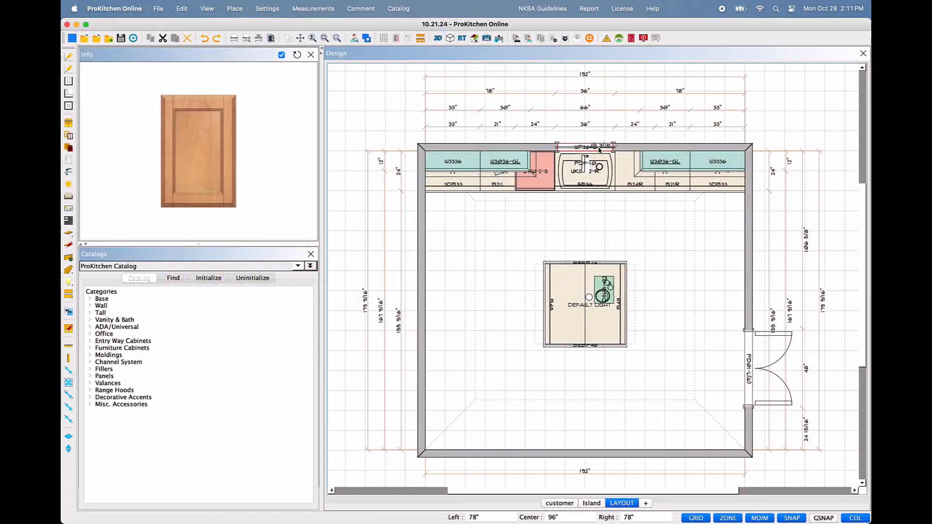
double_click(599, 150)
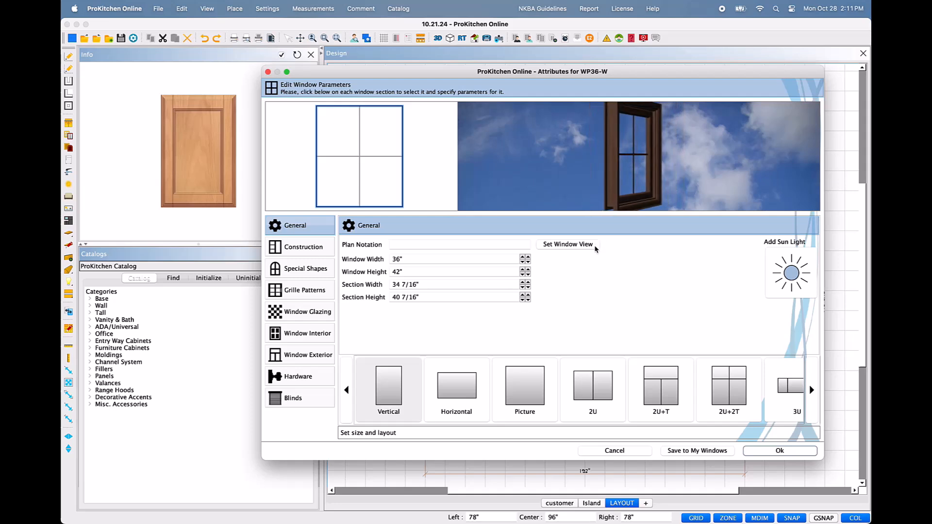
Step: Set Documents/v2.jpg as the WP36-W window view and apply the change
click(568, 244)
click(541, 208)
click(527, 246)
double_click(588, 318)
click(582, 234)
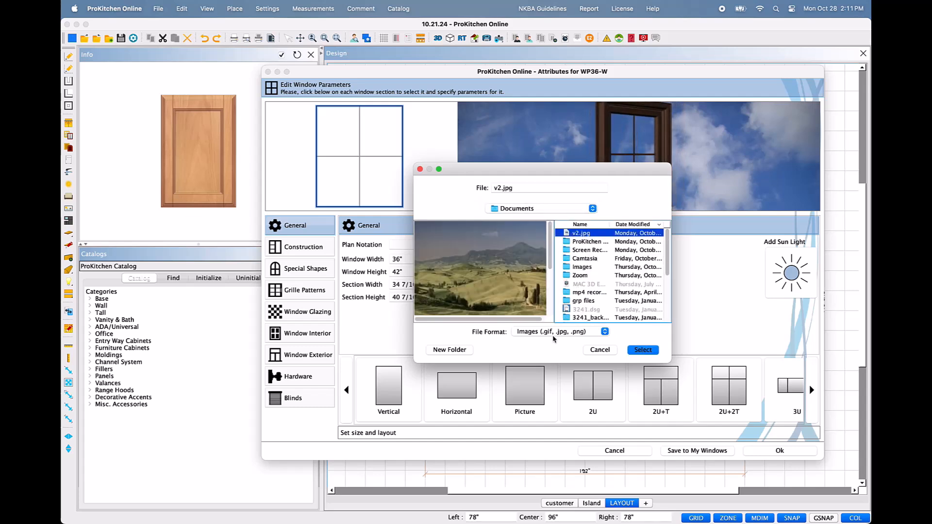
click(651, 351)
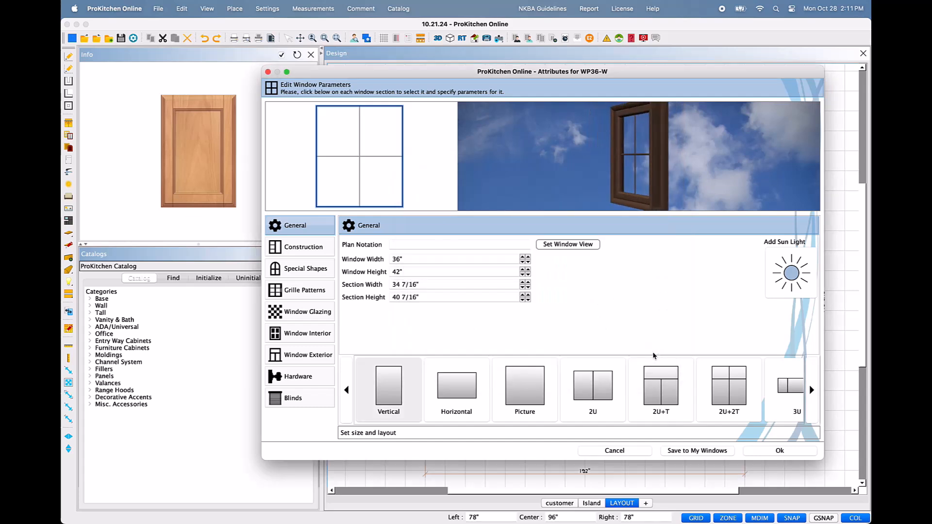
click(778, 451)
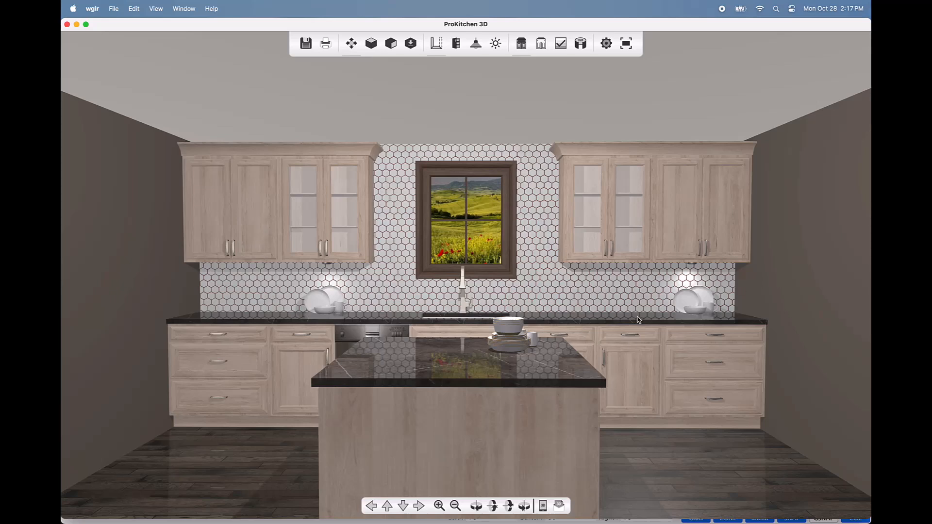
Step: Raise the two UCL008 under-cabinet lights to about 94 and 99 watts
click(476, 44)
mouse_move(111, 257)
mouse_down()
mouse_move(138, 257)
mouse_move(126, 260)
mouse_up()
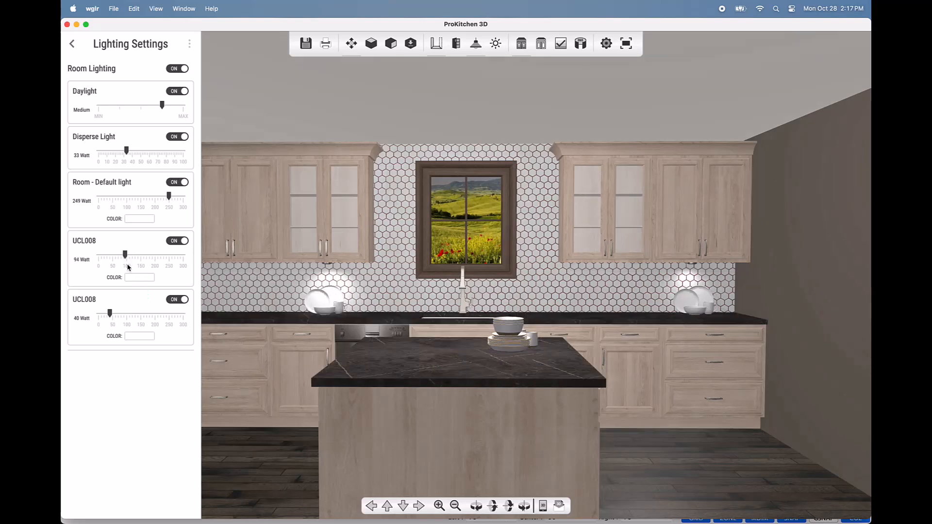
drag(110, 314, 126, 315)
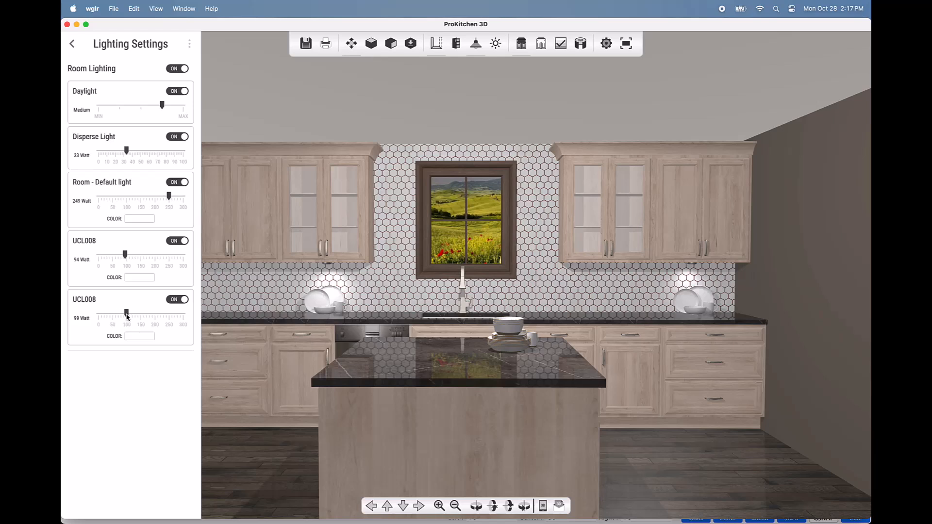
Step: Give both UCL008 under-cabinet lights a pale yellow colour and close Lighting Settings
click(142, 279)
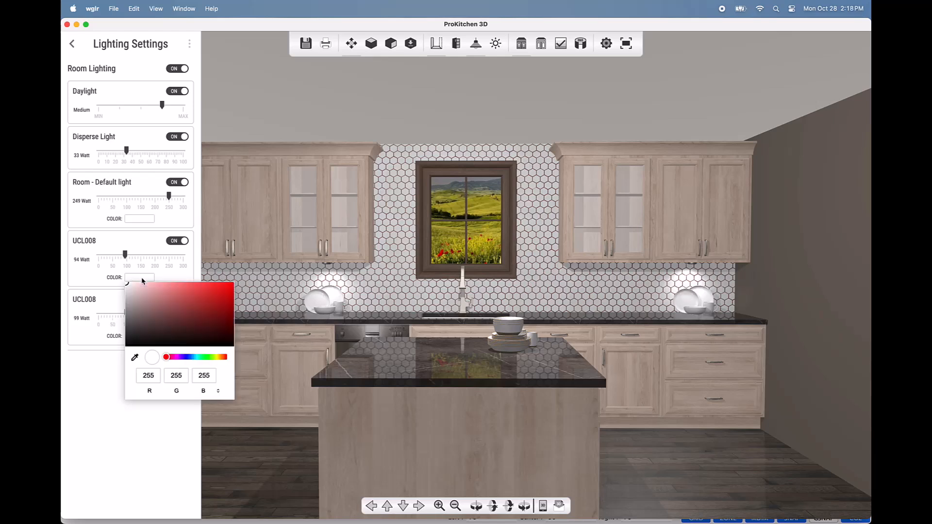
drag(167, 358, 219, 363)
drag(181, 312, 150, 277)
click(450, 237)
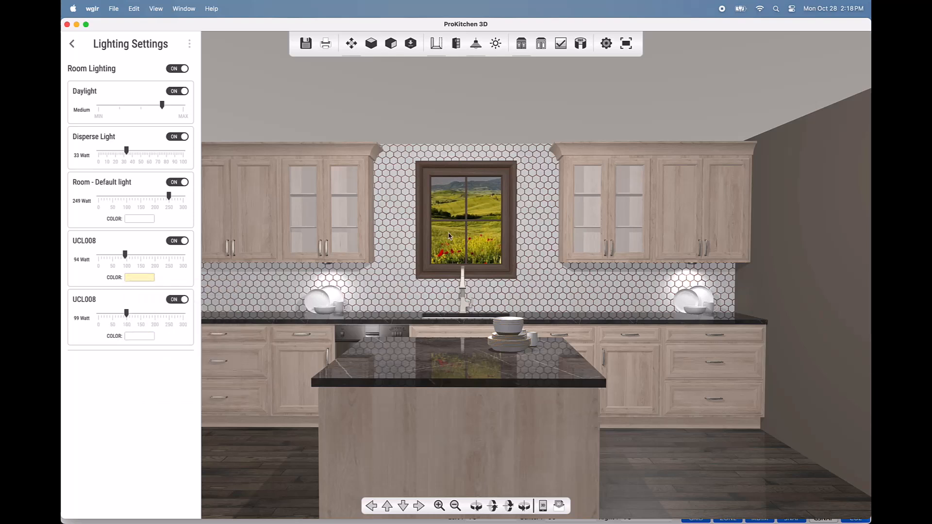
click(139, 336)
click(312, 330)
click(72, 43)
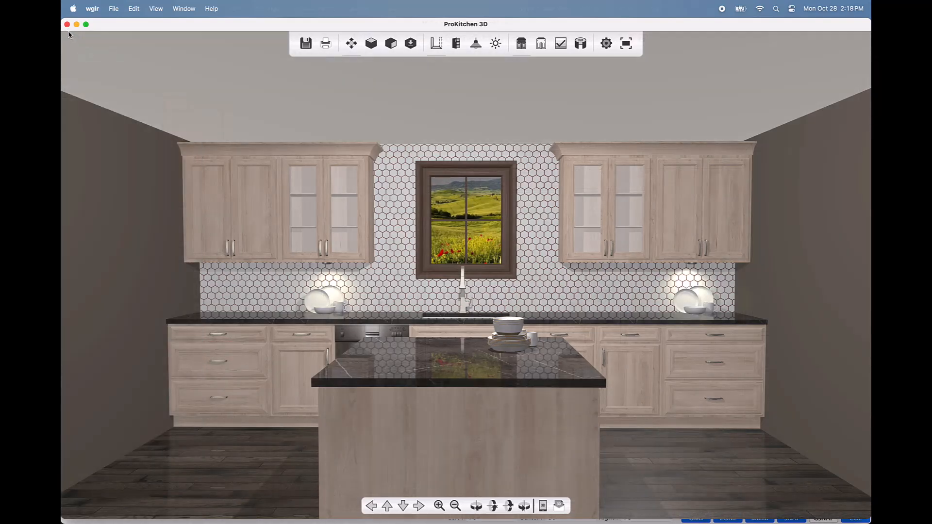